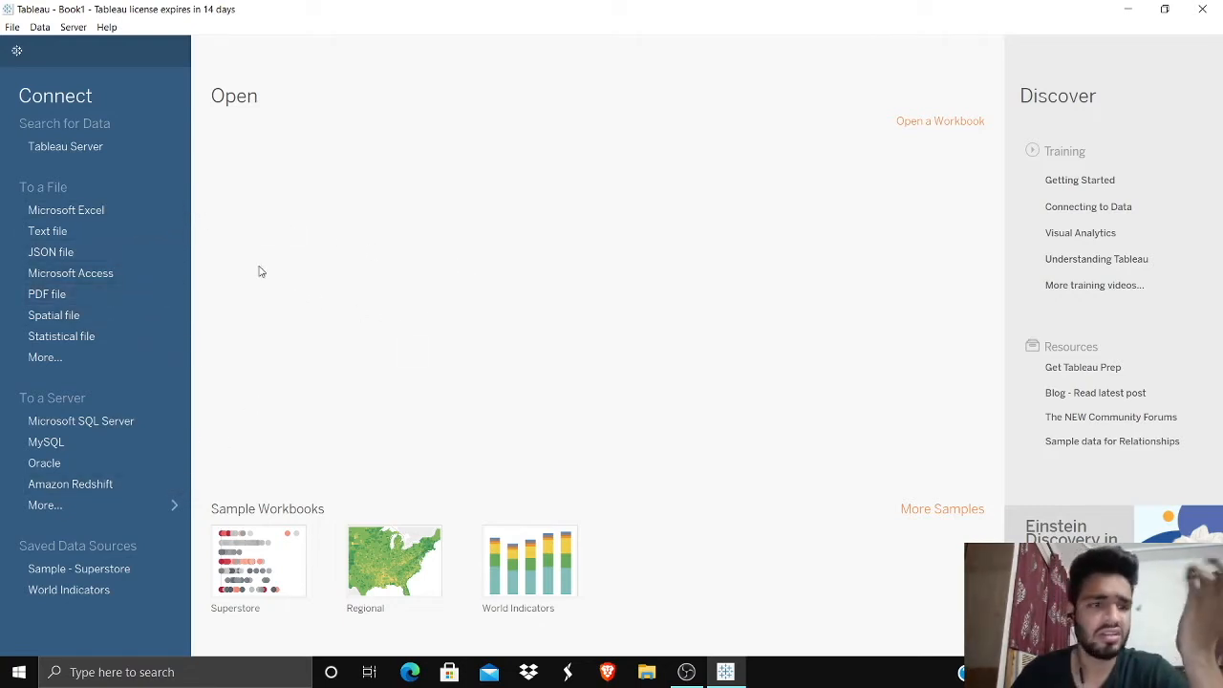
pyautogui.click(156, 211)
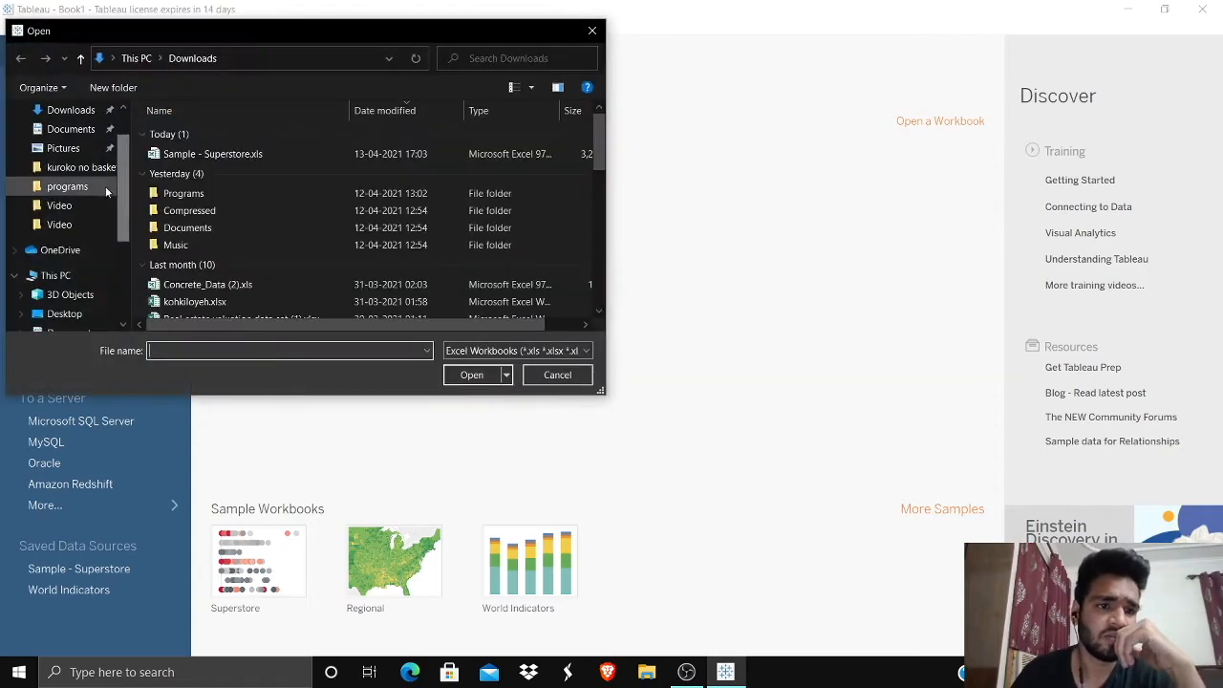
pyautogui.click(206, 157)
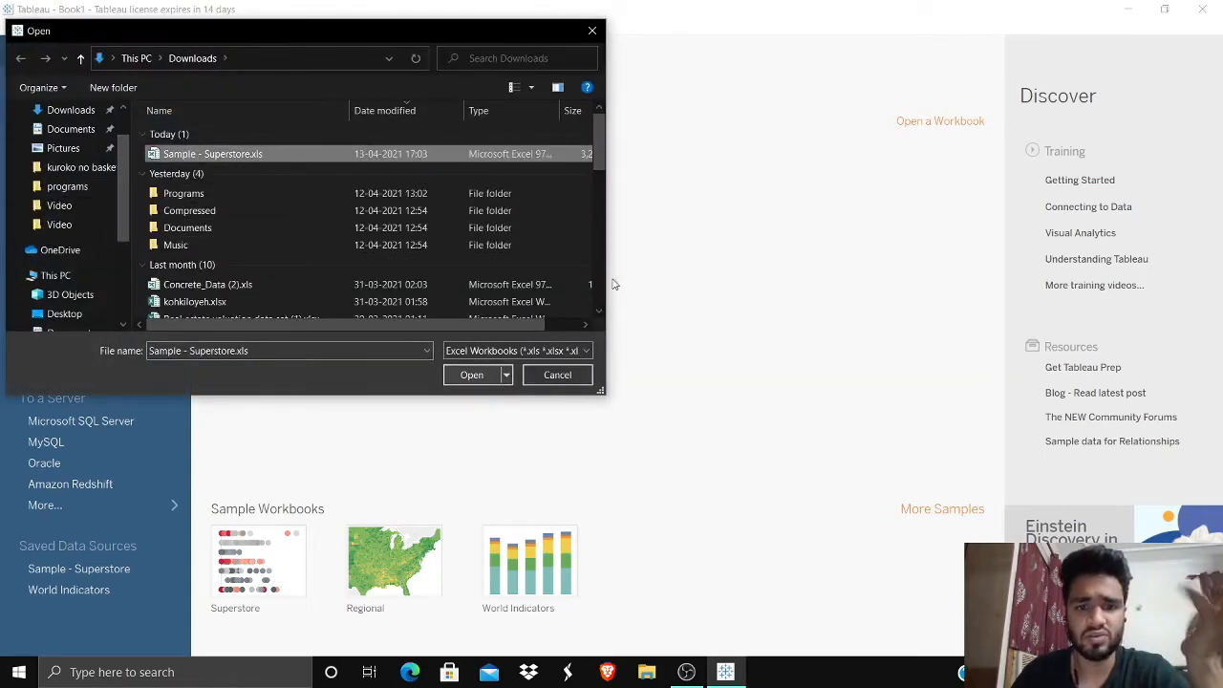
pyautogui.click(591, 31)
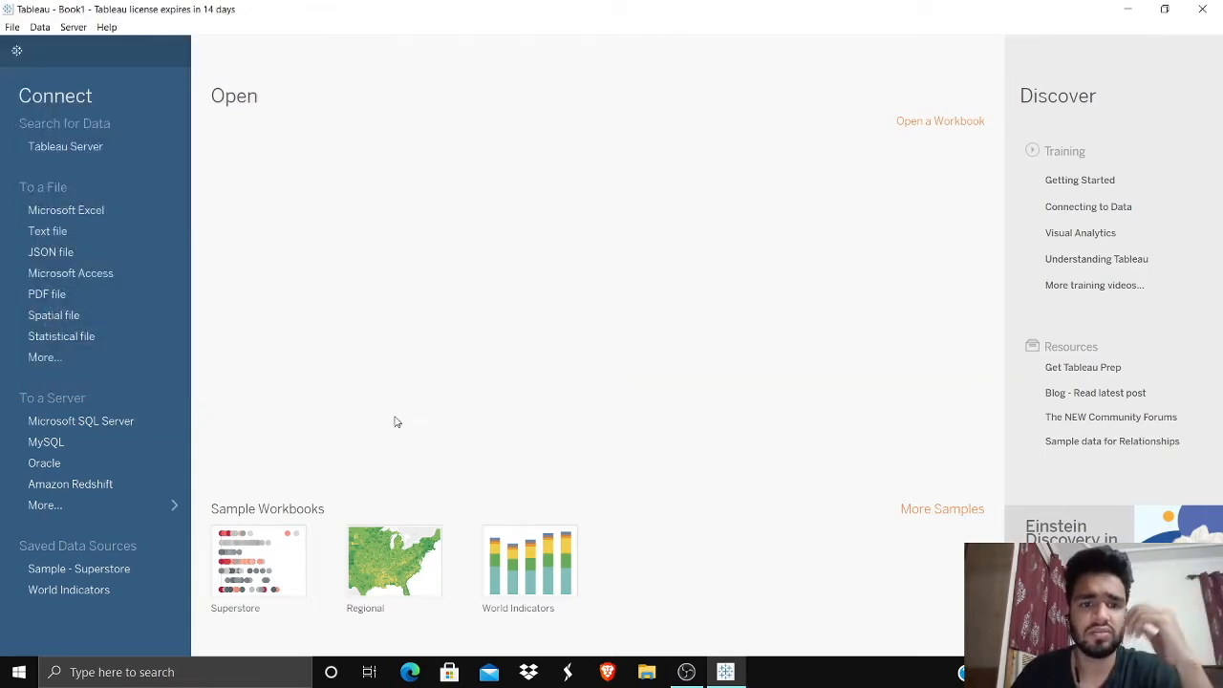
# Step: Connect to the saved Sample - Superstore data source and review the Orders table columns on its data source page
pyautogui.click(142, 569)
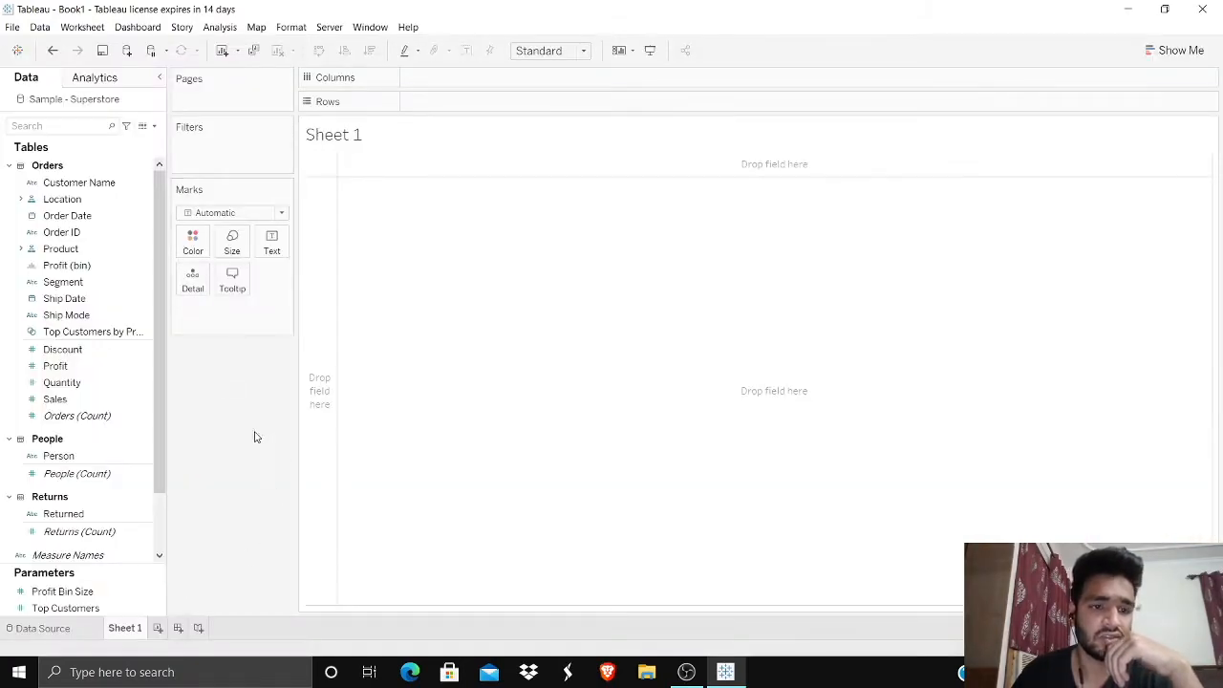
pyautogui.click(49, 631)
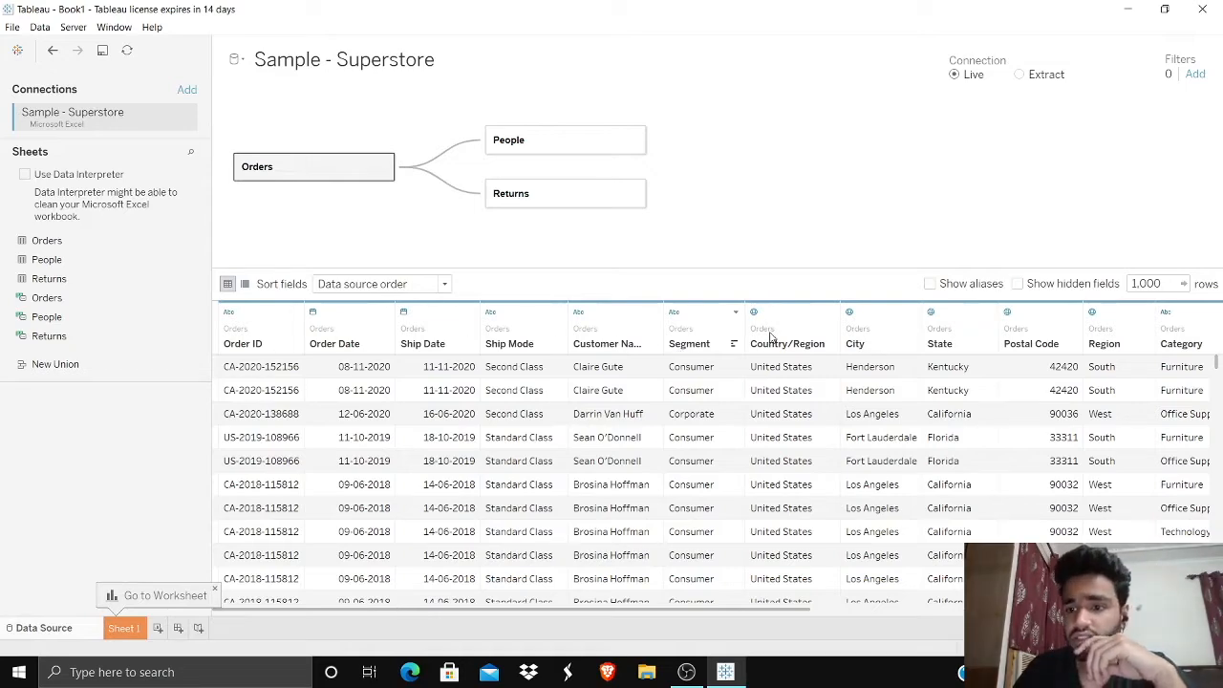
pyautogui.moveTo(724, 611); pyautogui.dragTo(585, 628)
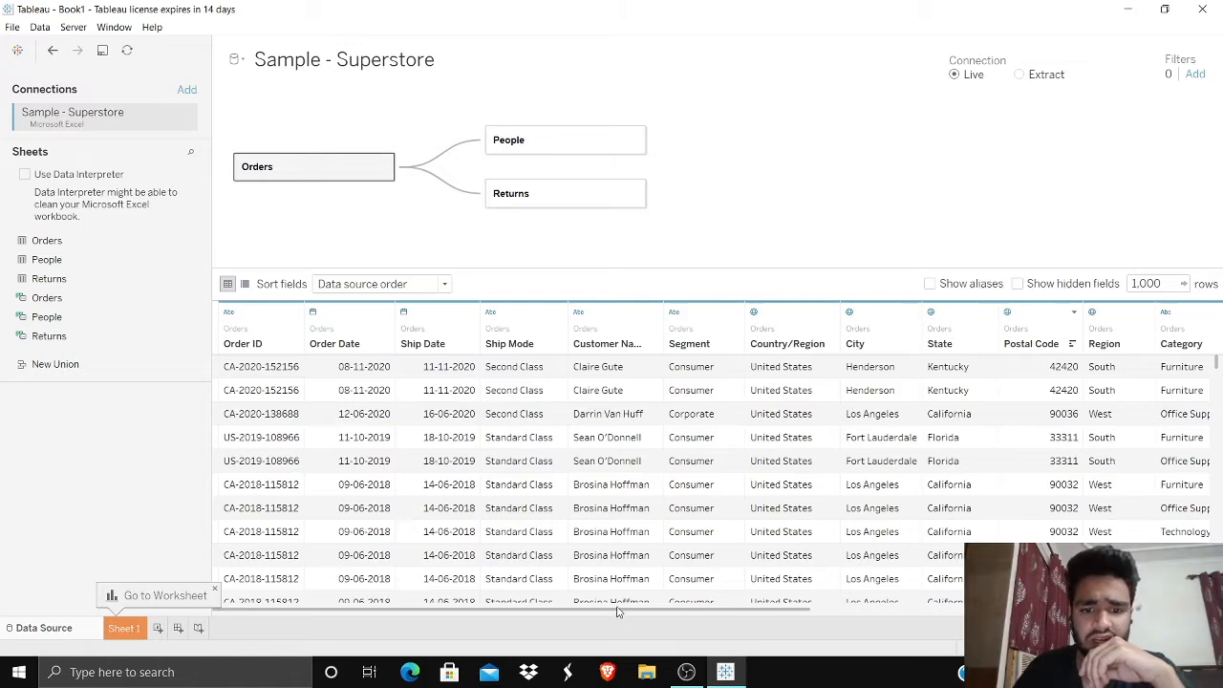
pyautogui.moveTo(619, 612); pyautogui.dragTo(889, 612)
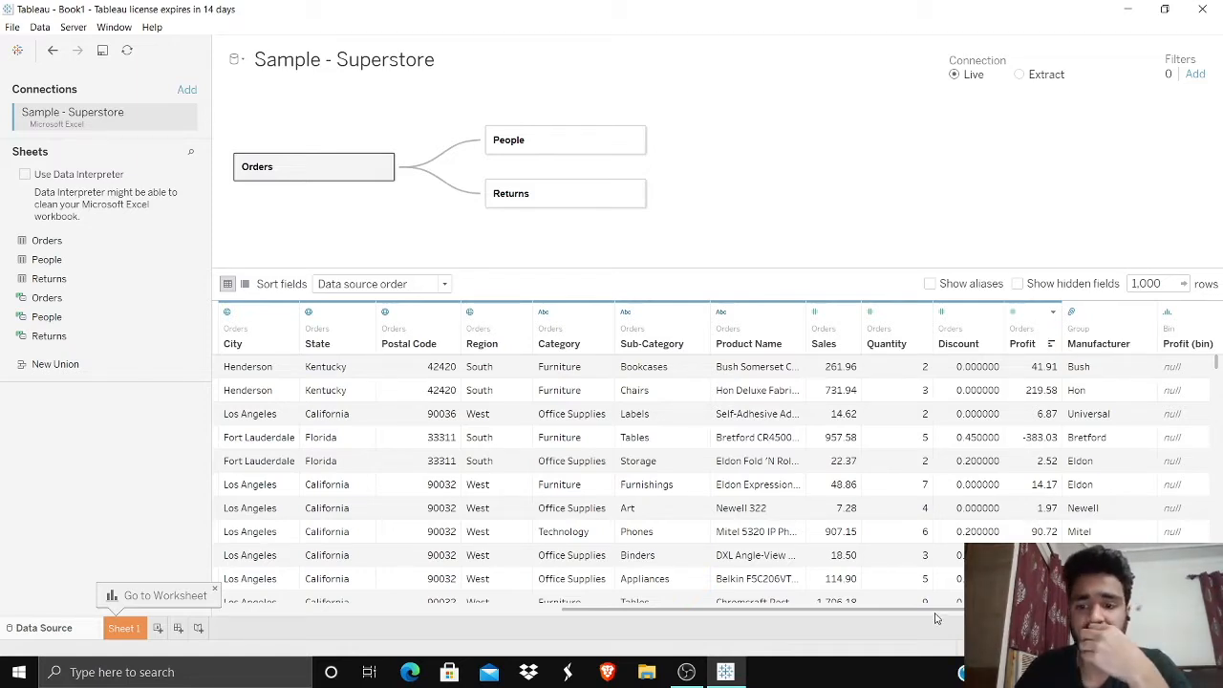
pyautogui.moveTo(928, 609); pyautogui.dragTo(668, 634)
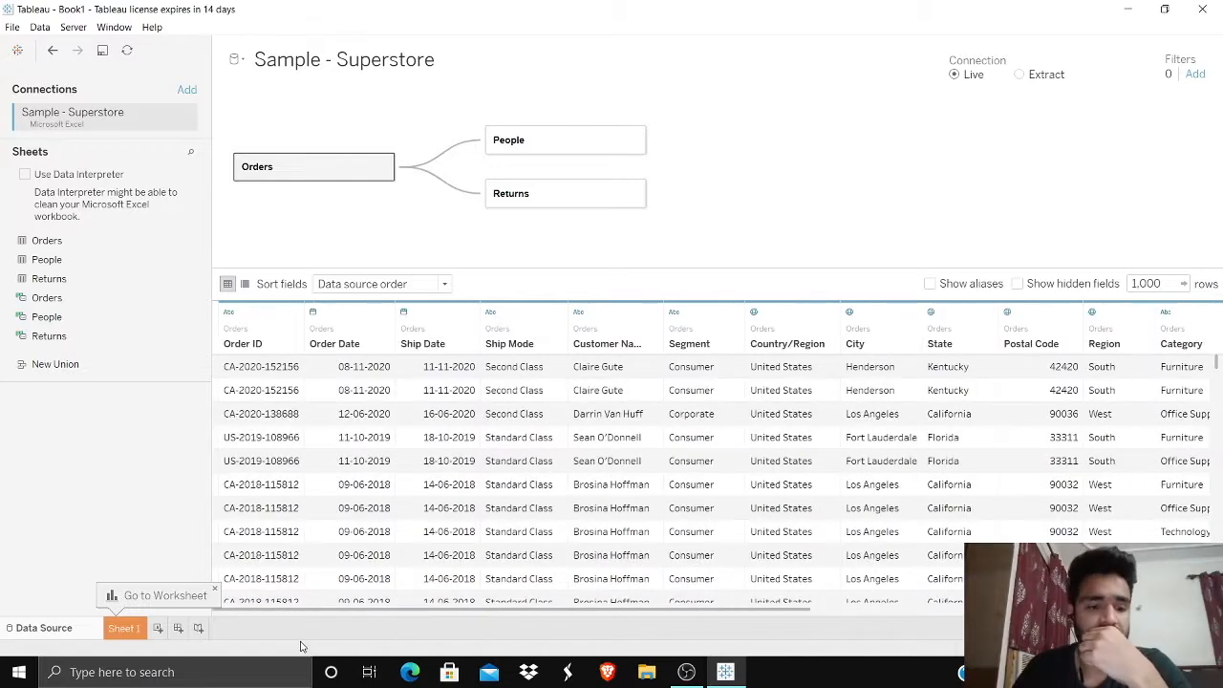
pyautogui.click(134, 632)
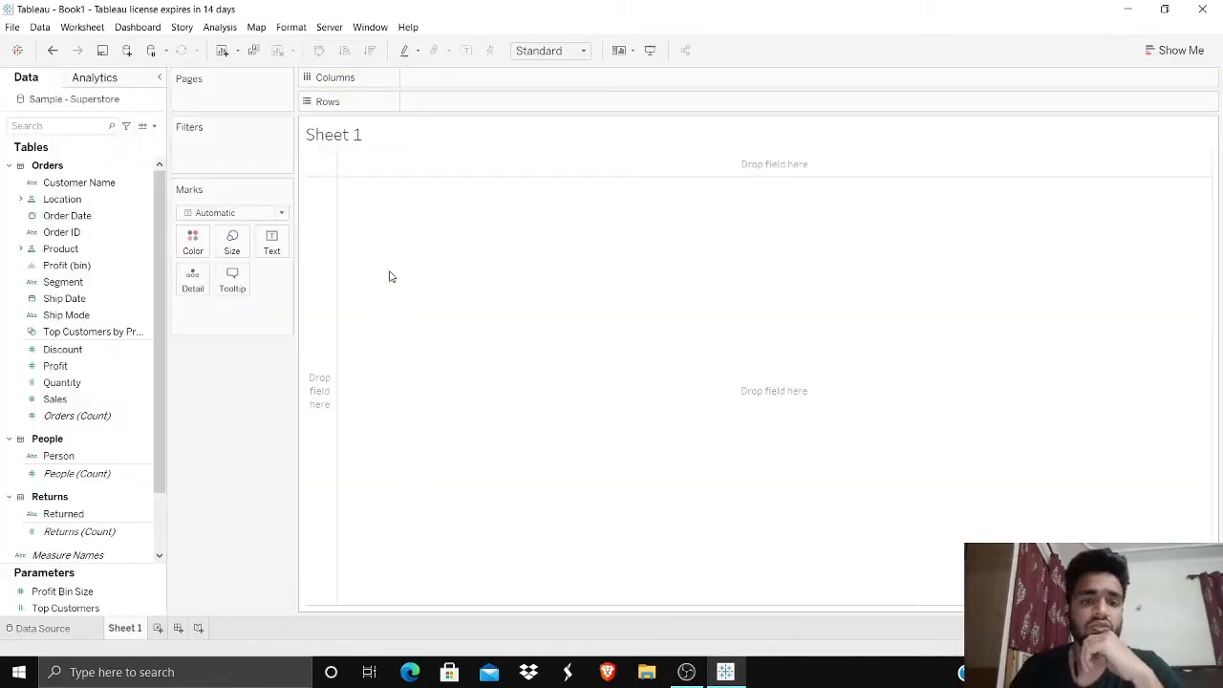
pyautogui.click(105, 282)
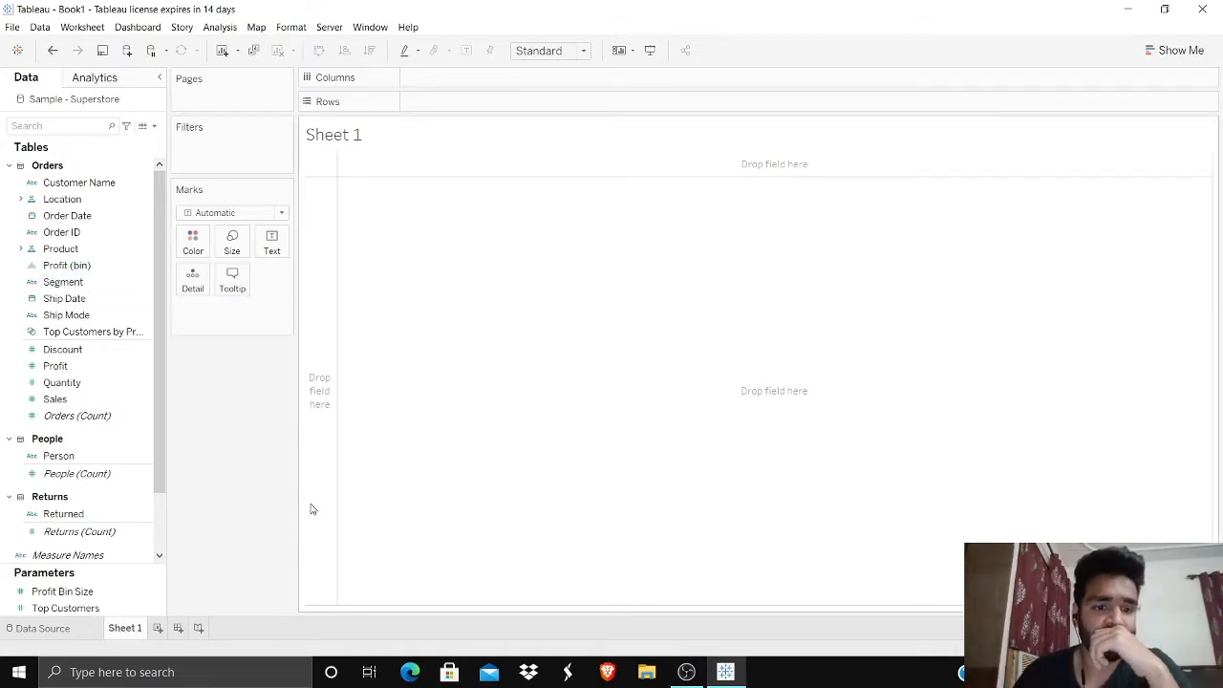
# Step: Rename the Sheet 1 worksheet as "profit by category"
pyautogui.doubleClick(131, 628)
pyautogui.press('BackSpace')
pyautogui.write('profit by category')
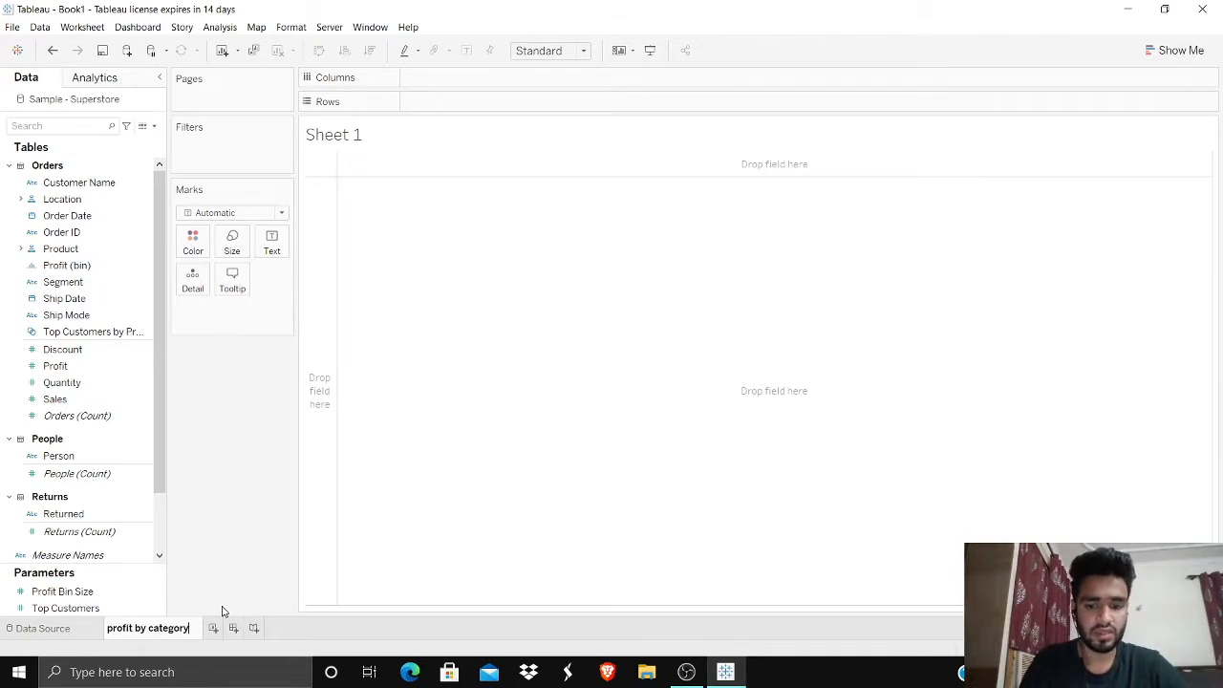
pyautogui.press('Return')
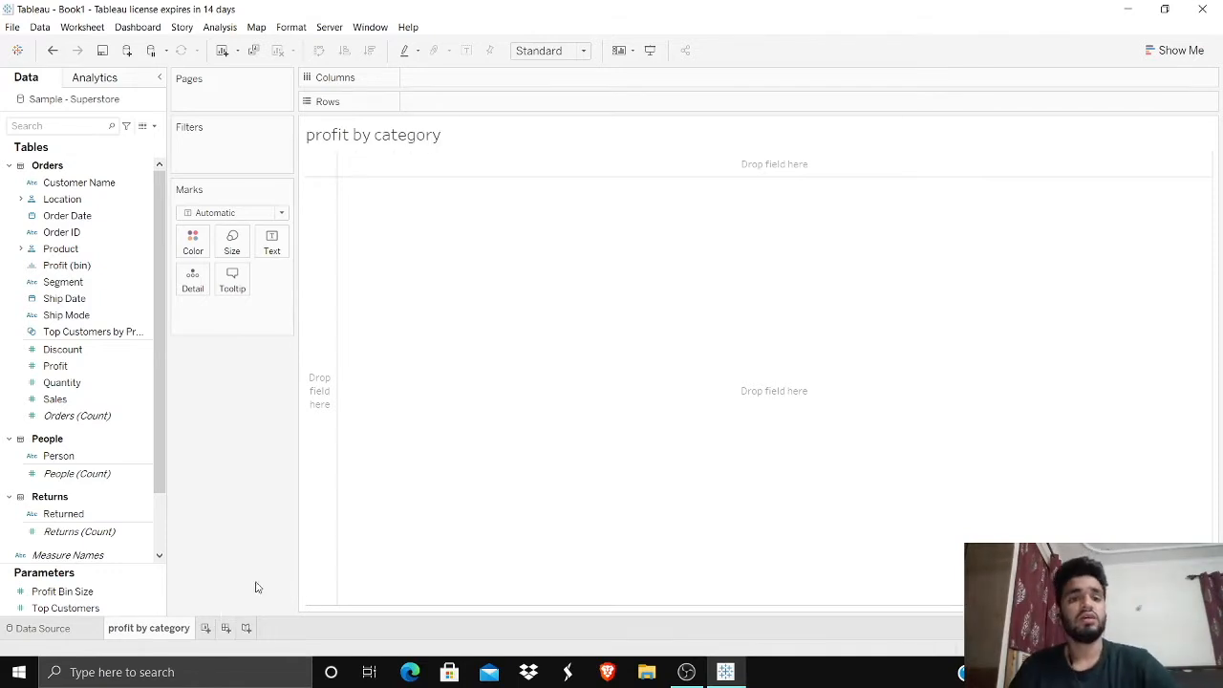
# Step: Break the view into rows by Category and Sub-Category from the Product hierarchy
pyautogui.click(48, 475)
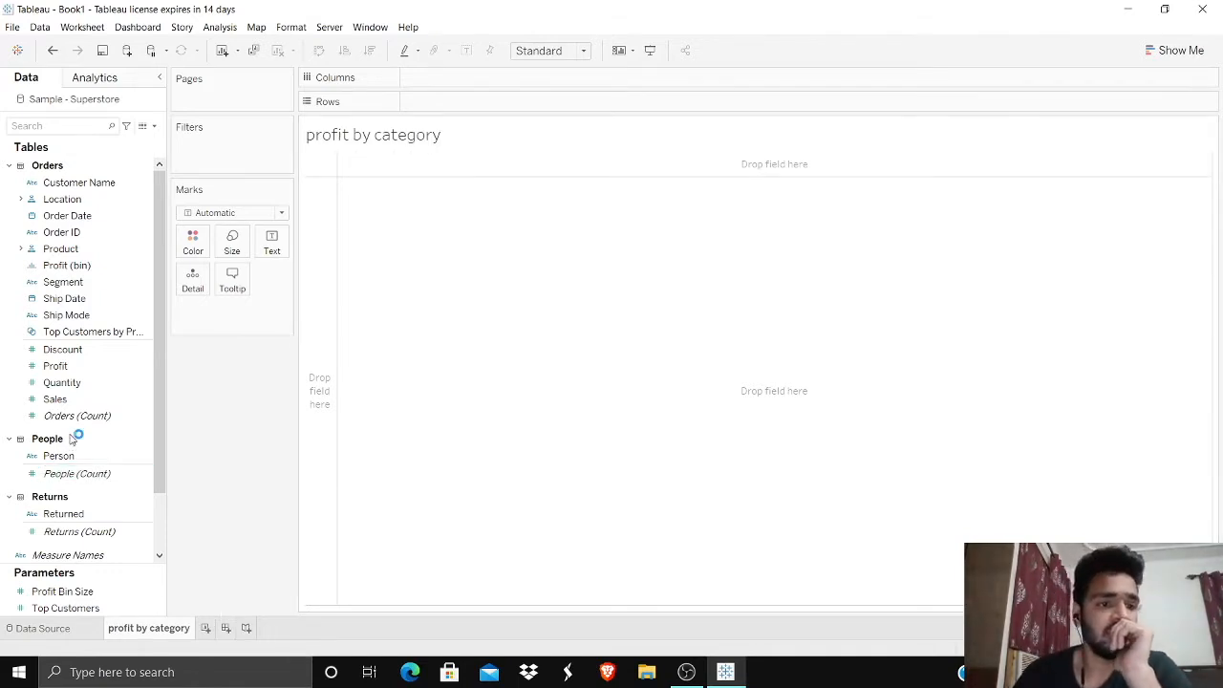
pyautogui.click(21, 248)
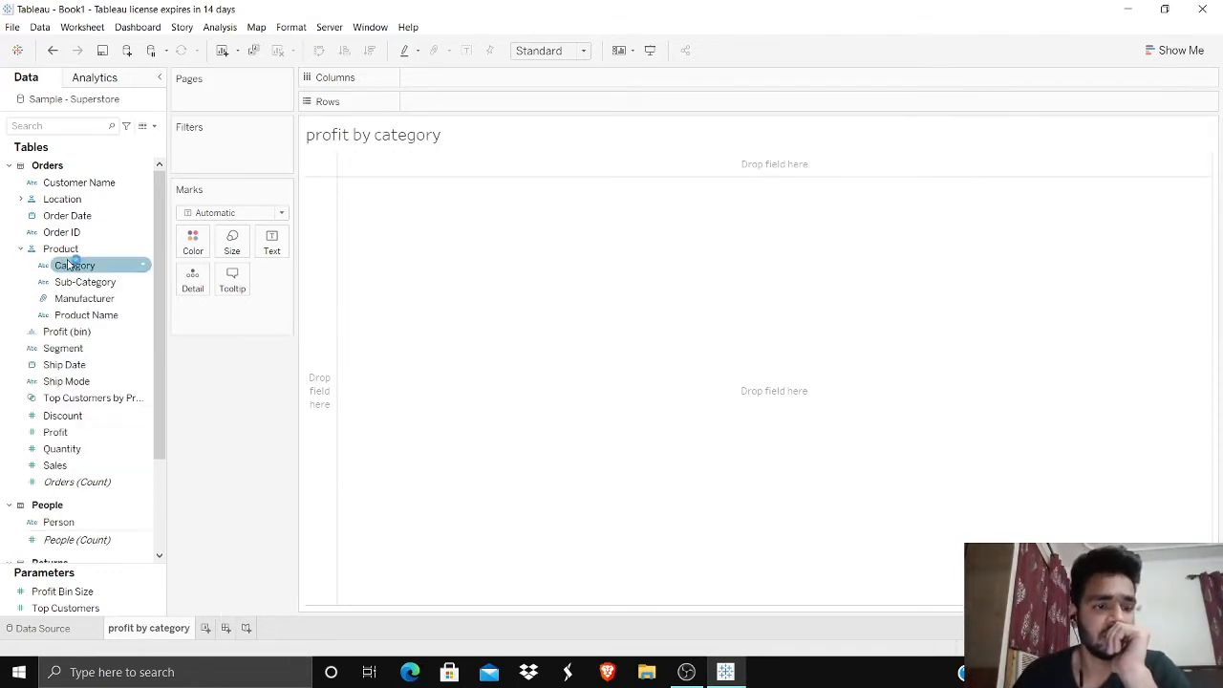
pyautogui.moveTo(74, 266); pyautogui.dragTo(458, 103)
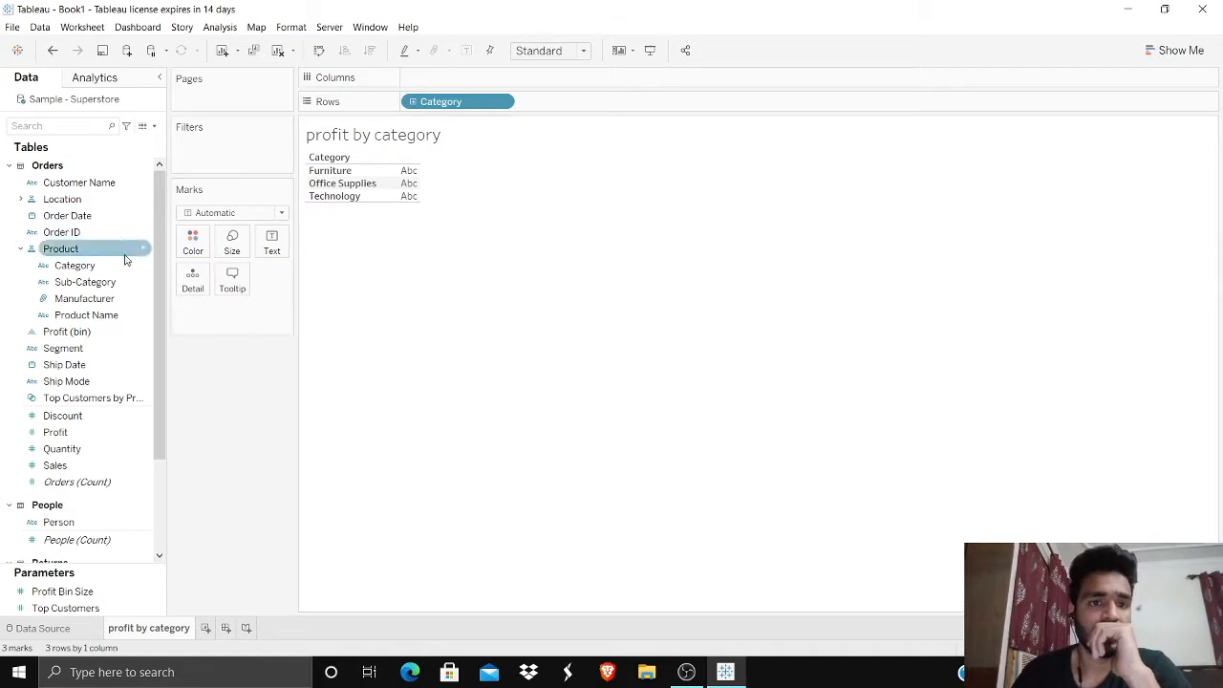
pyautogui.moveTo(85, 281); pyautogui.dragTo(579, 103)
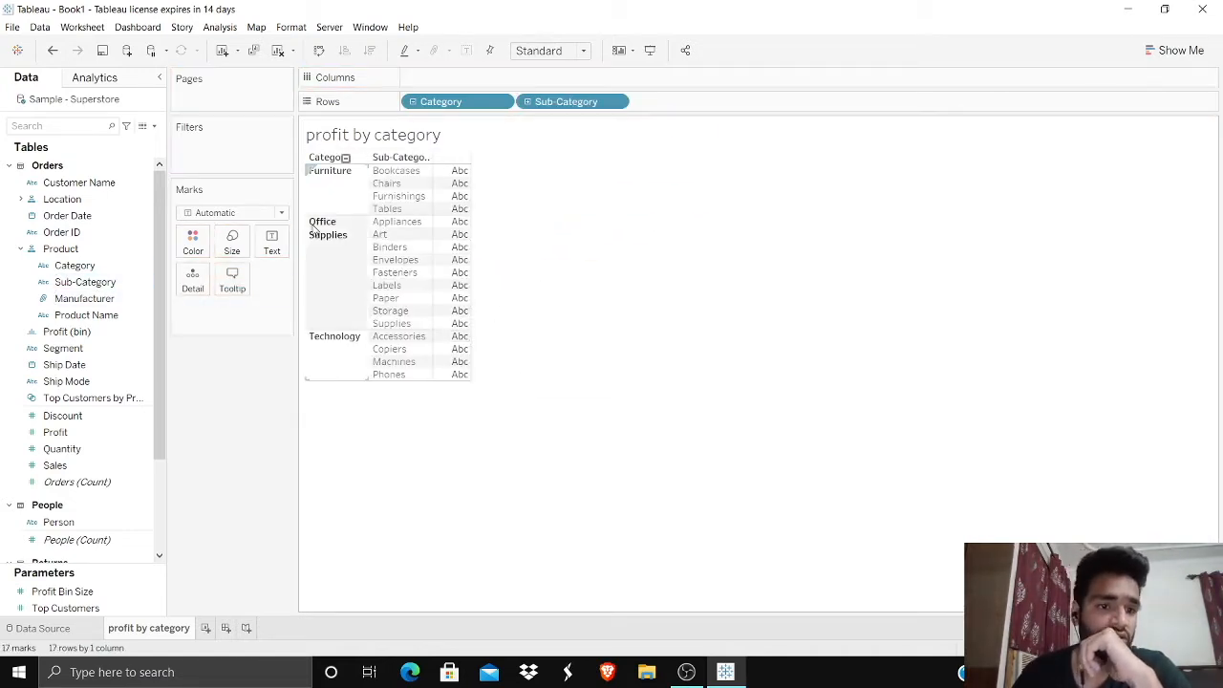
# Step: Add Profit as the measure for the sub-categories and show the view as a horizontal bar chart
pyautogui.scroll(-2, 96, 367)
pyautogui.moveTo(81, 340); pyautogui.dragTo(447, 260)
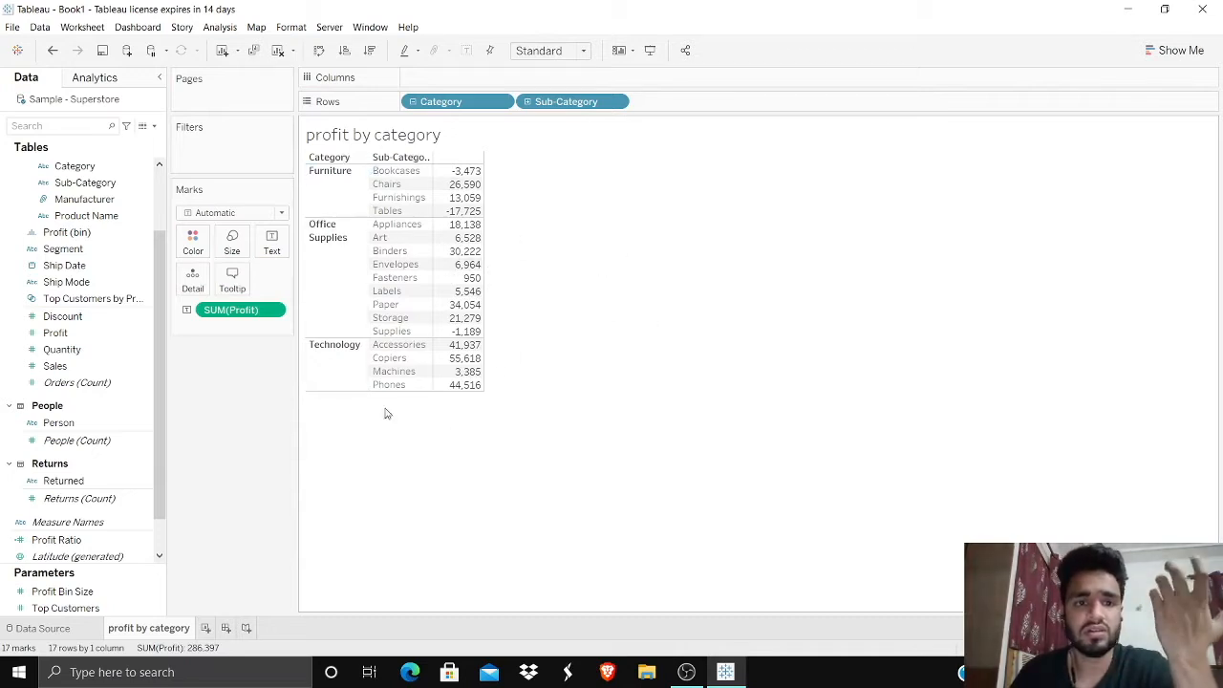
pyautogui.click(1173, 50)
pyautogui.click(1090, 167)
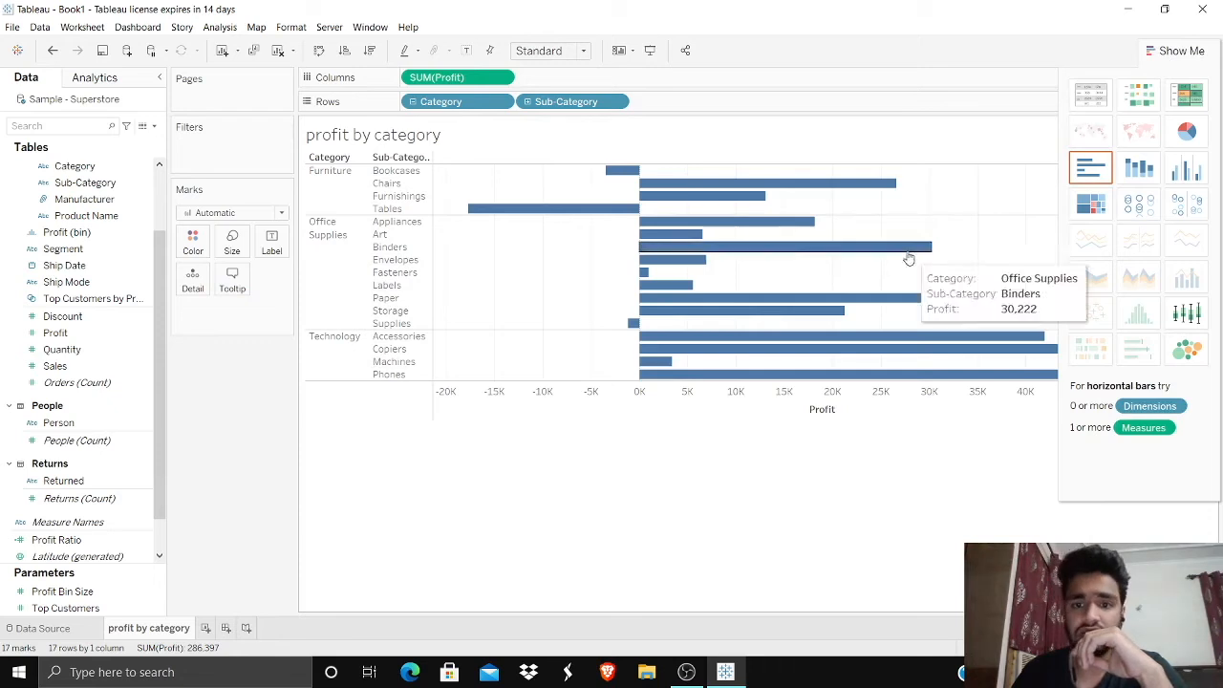
pyautogui.click(1175, 50)
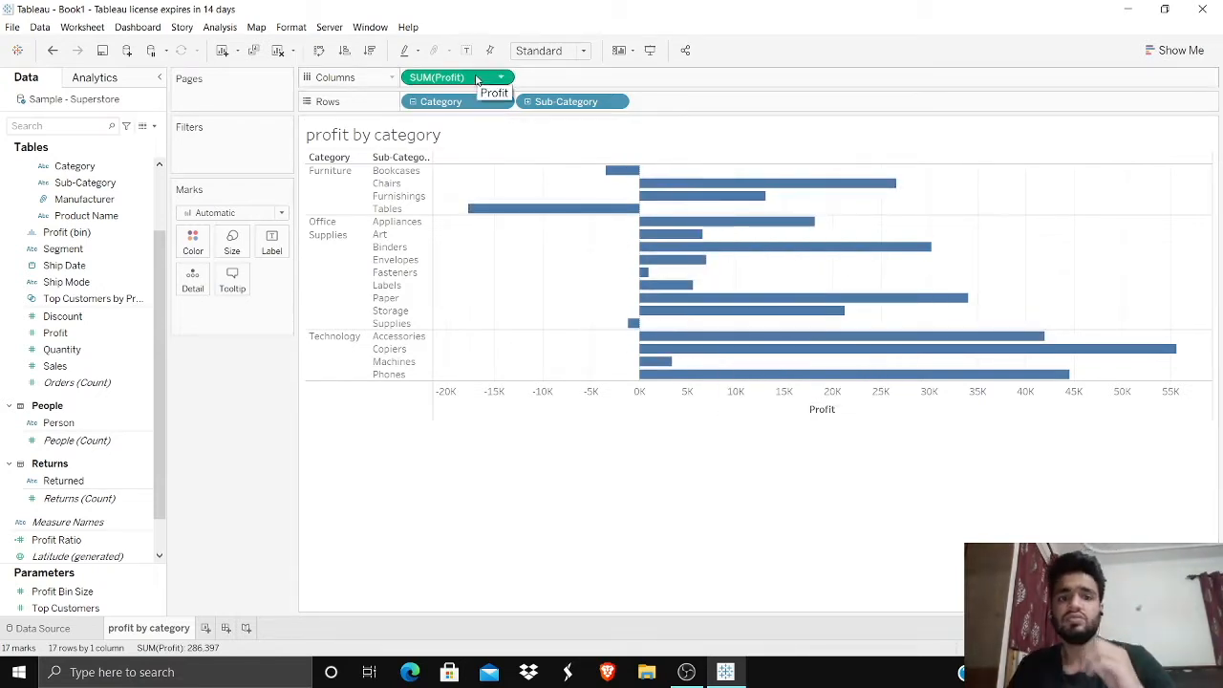
# Step: Color the bars by SUM(Profit) using the Red-Green Diverging palette with its center fixed at 0
pyautogui.moveTo(477, 80); pyautogui.dragTo(196, 239)
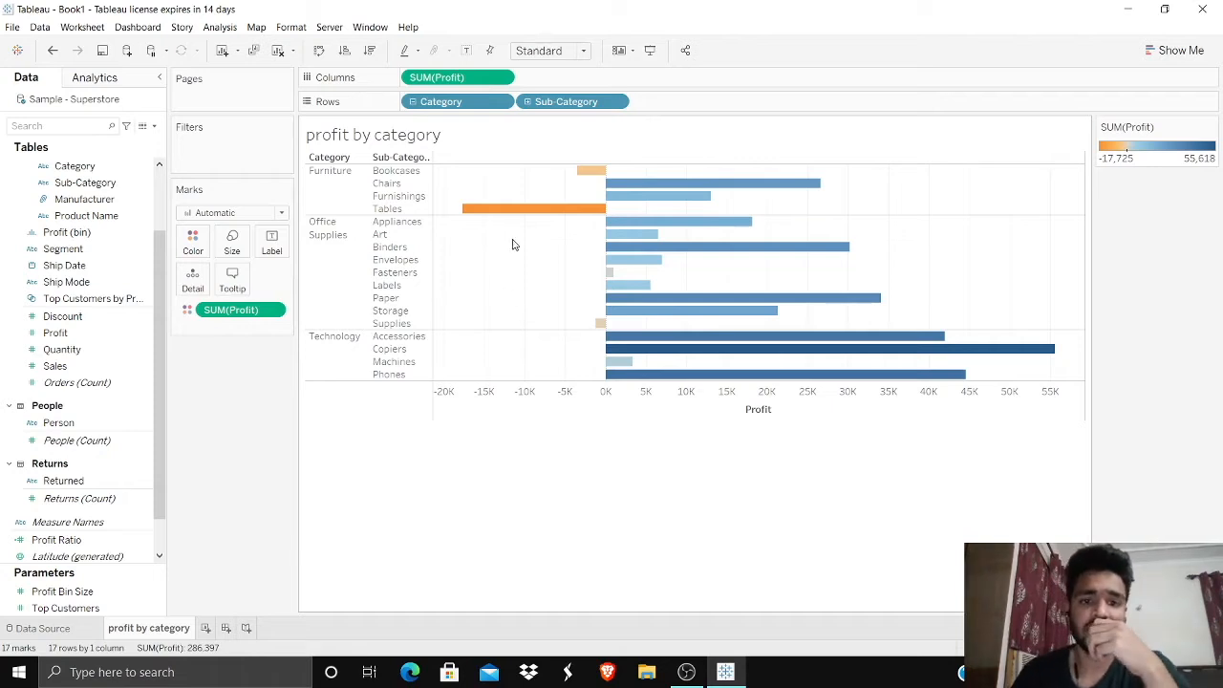
pyautogui.moveTo(600, 214)
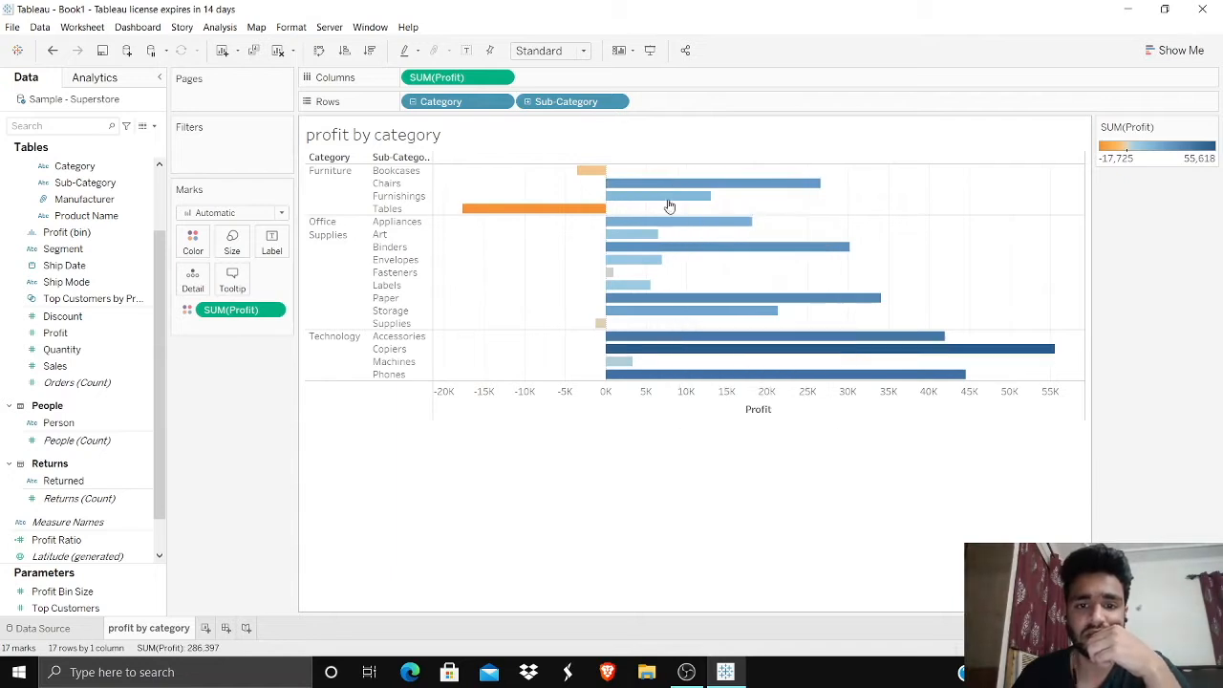
pyautogui.click(193, 252)
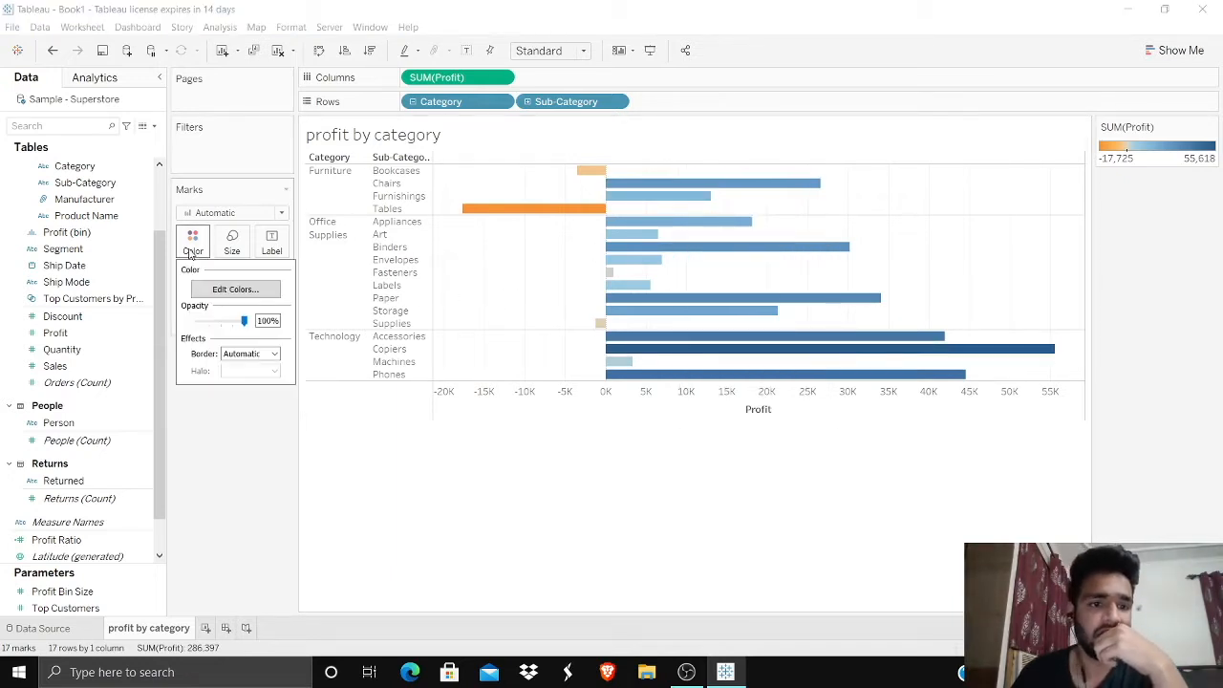
pyautogui.click(229, 288)
pyautogui.click(554, 275)
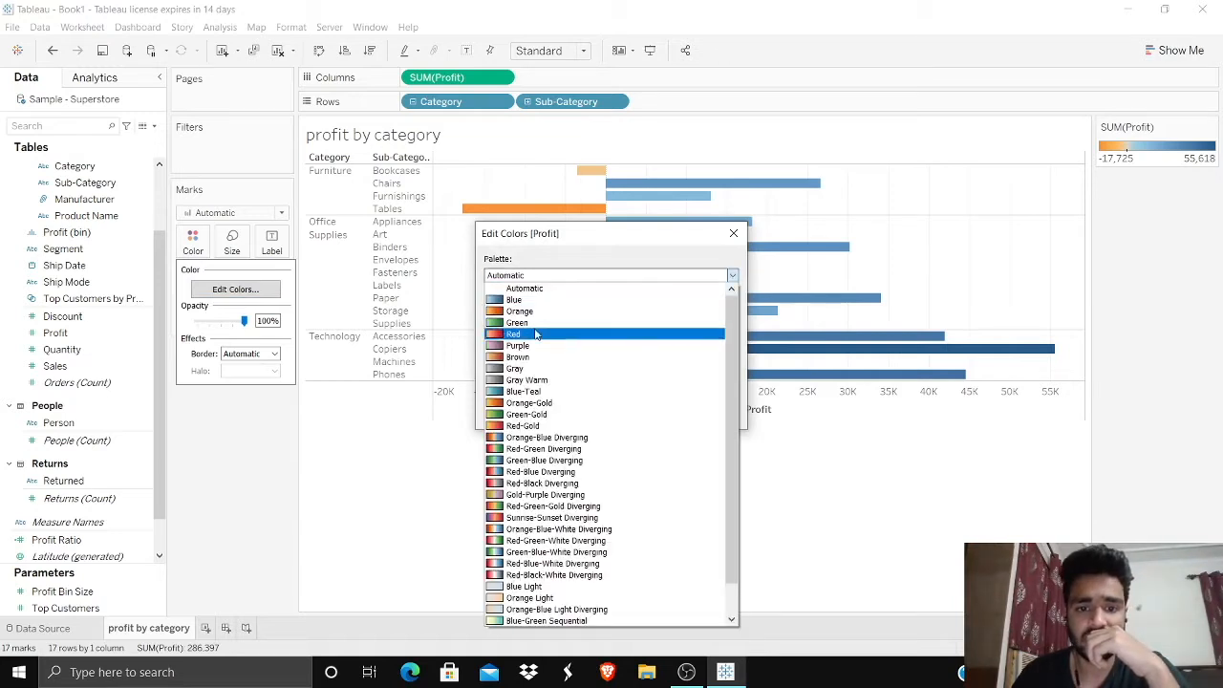
pyautogui.scroll(-1, 535, 336)
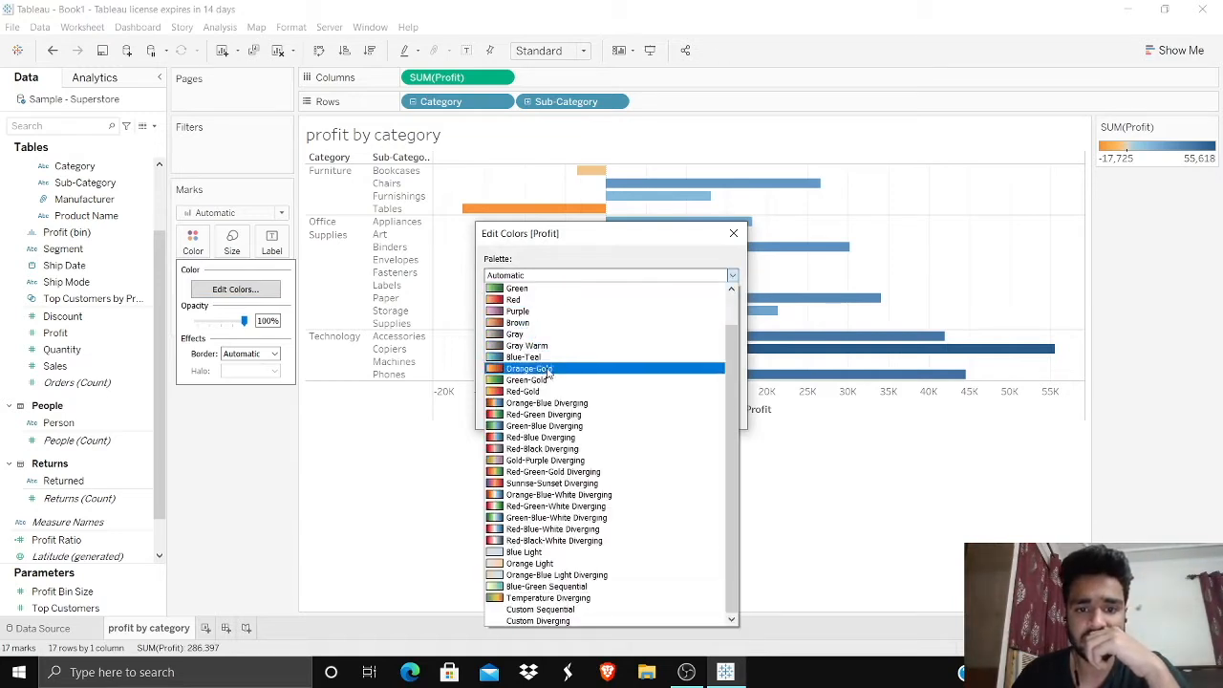
pyautogui.click(542, 416)
pyautogui.click(708, 383)
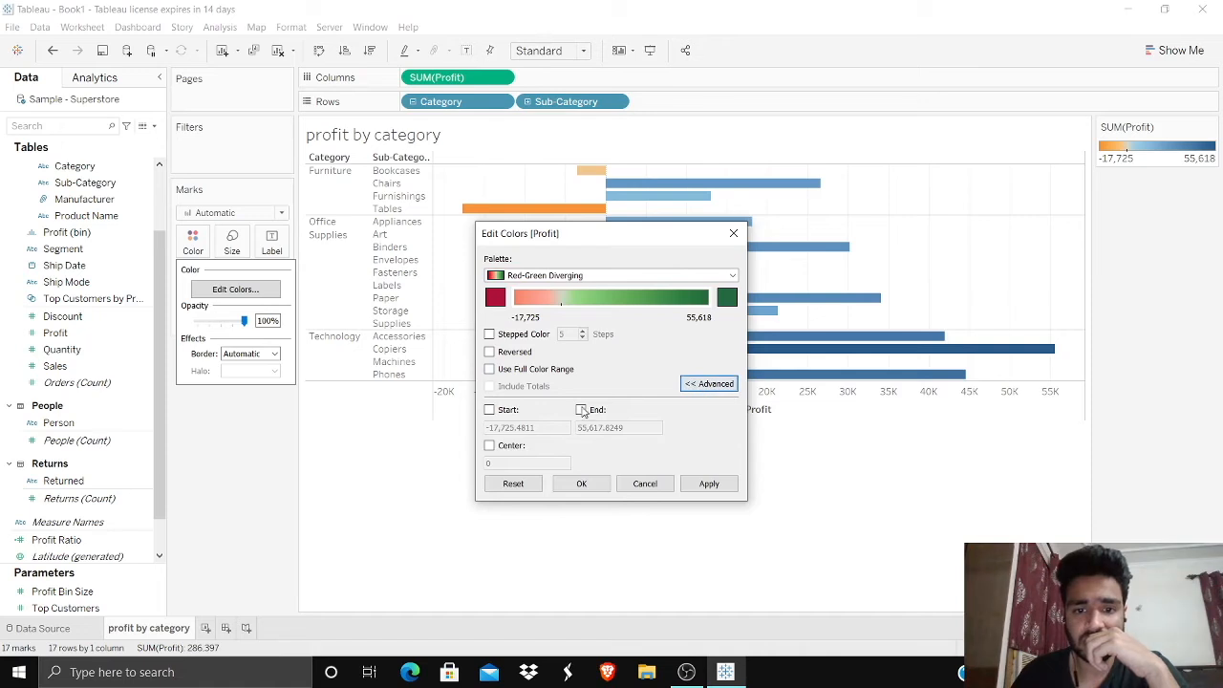
pyautogui.click(489, 445)
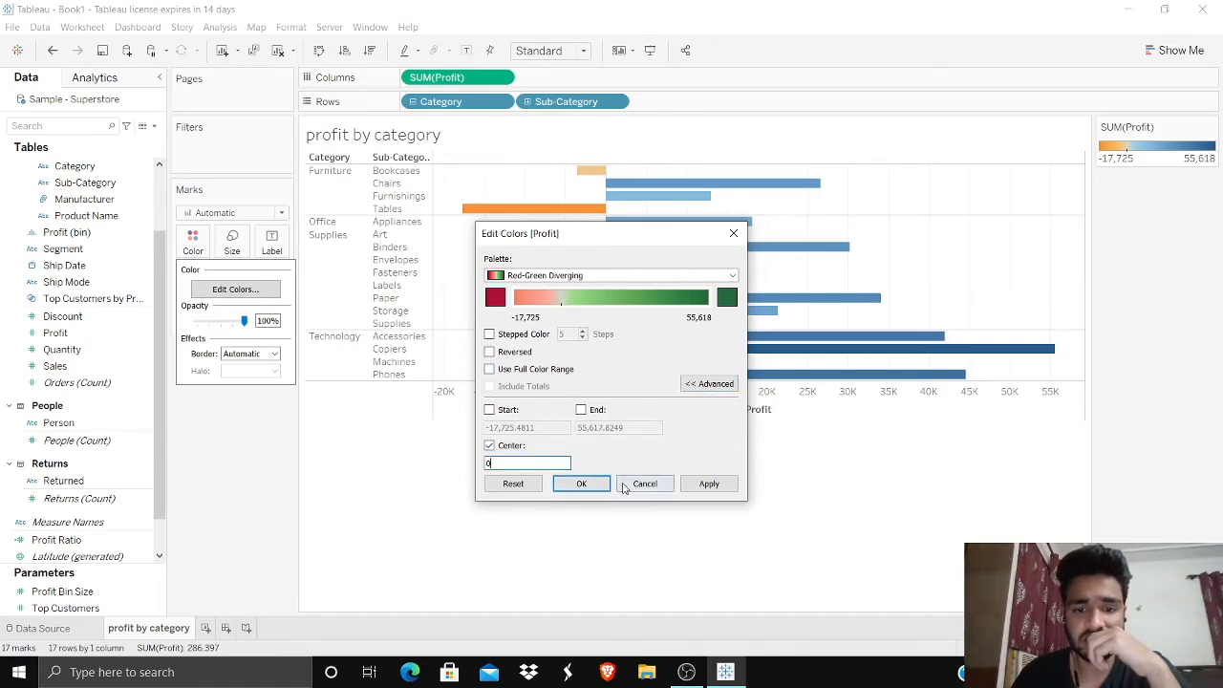
pyautogui.click(581, 483)
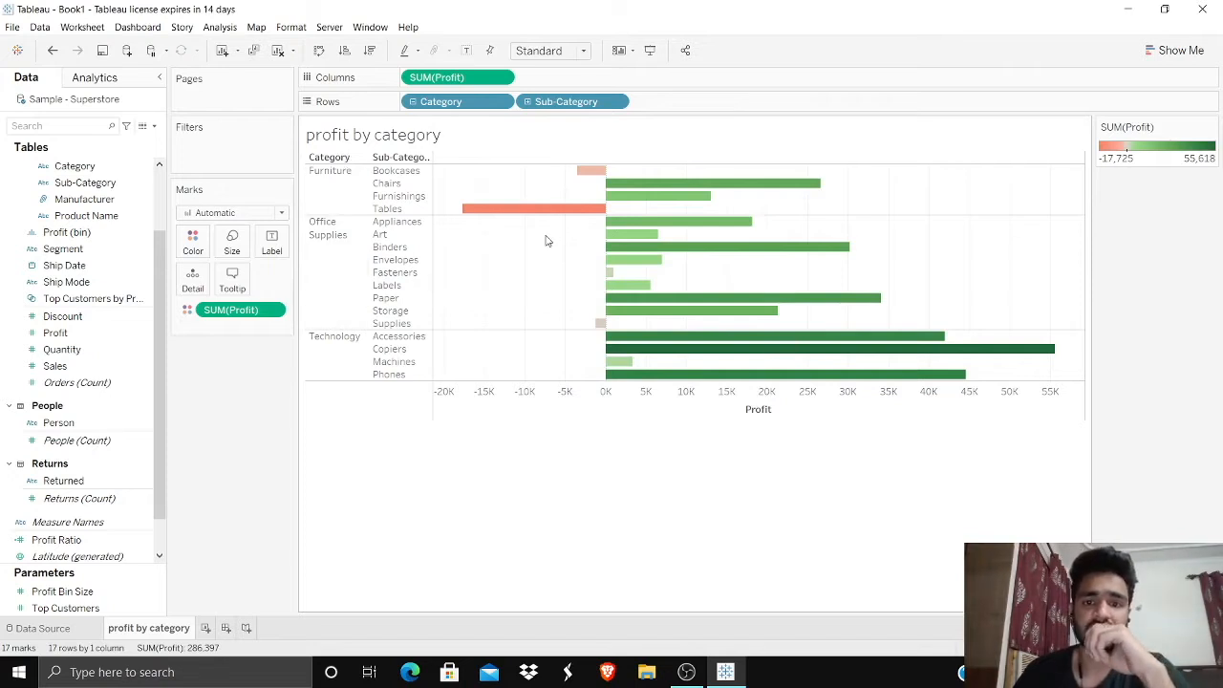
pyautogui.moveTo(551, 214)
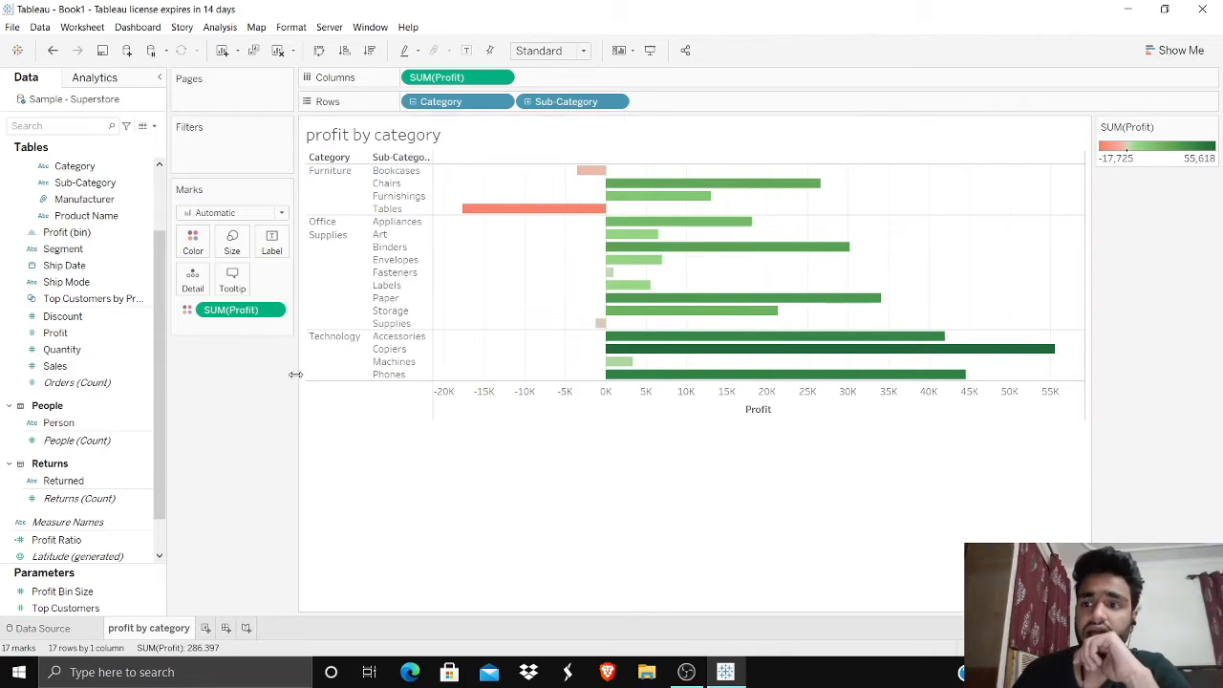
# Step: Add a new worksheet and name it "profit by state"
pyautogui.click(206, 627)
pyautogui.doubleClick(216, 629)
pyautogui.press('BackSpace')
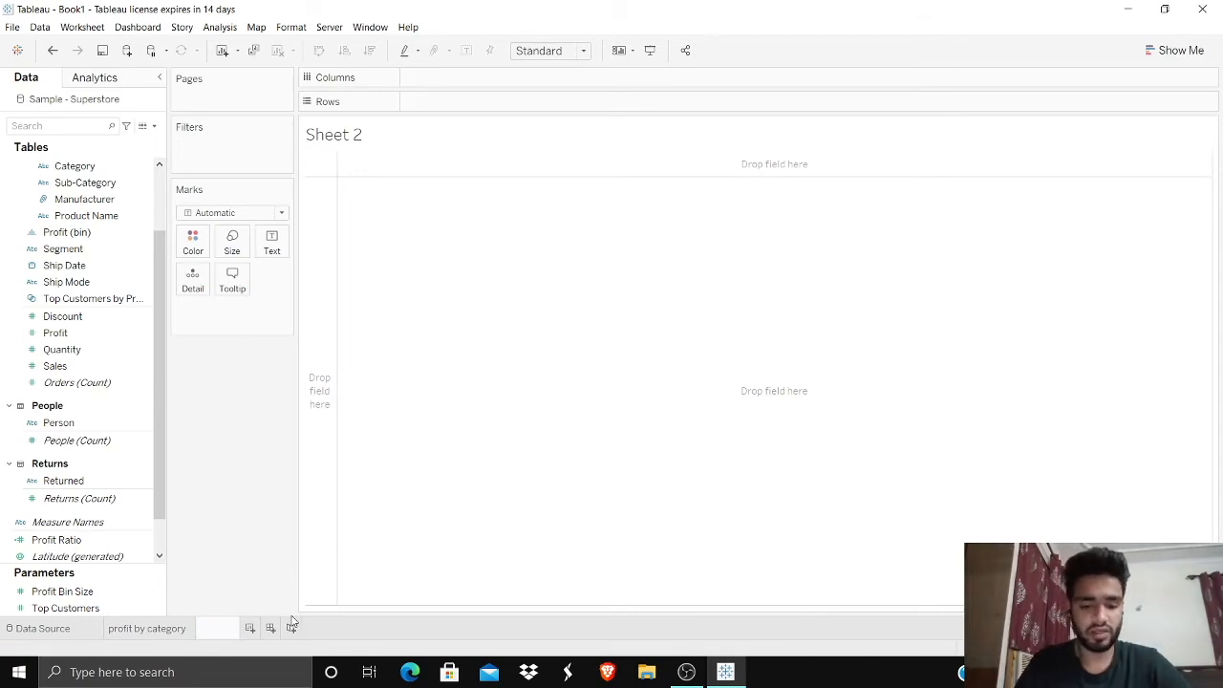
pyautogui.write('profit by ')
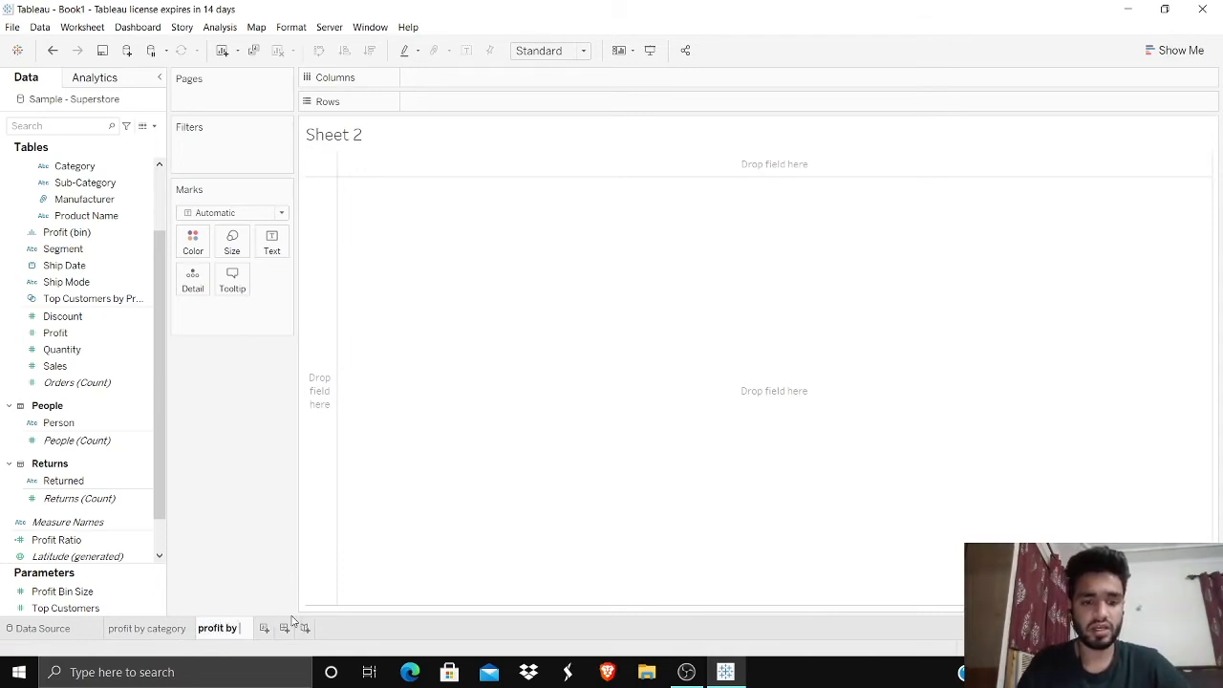
pyautogui.write('state')
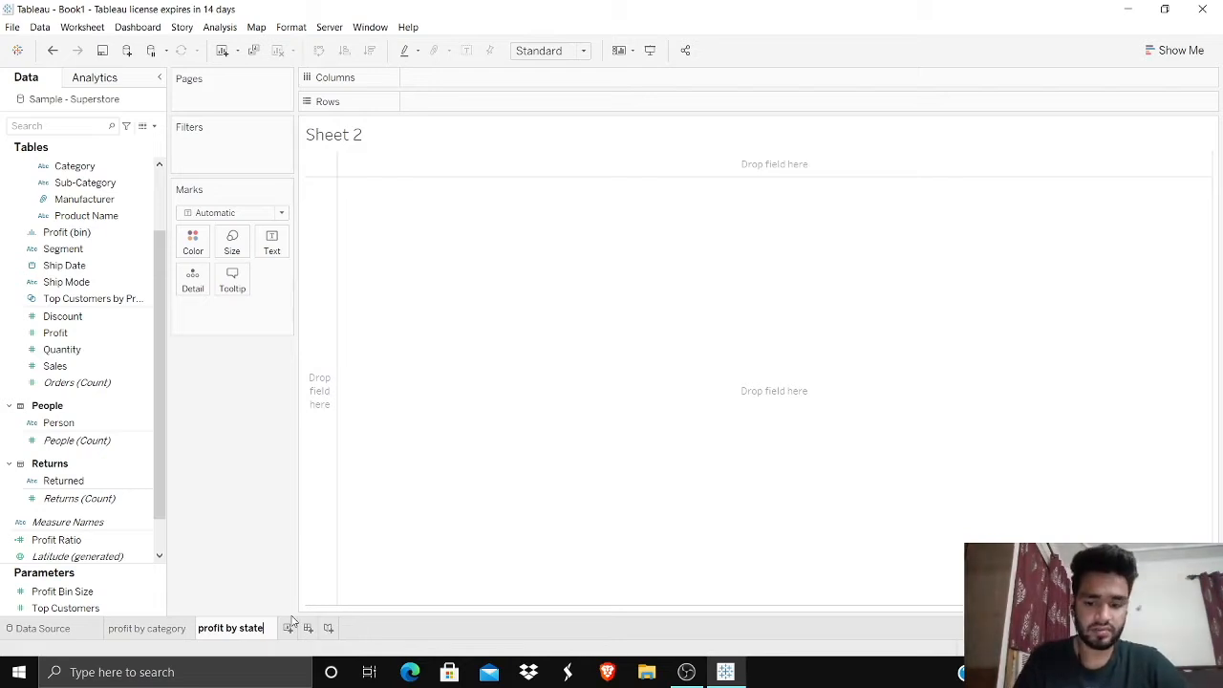
pyautogui.press('Return')
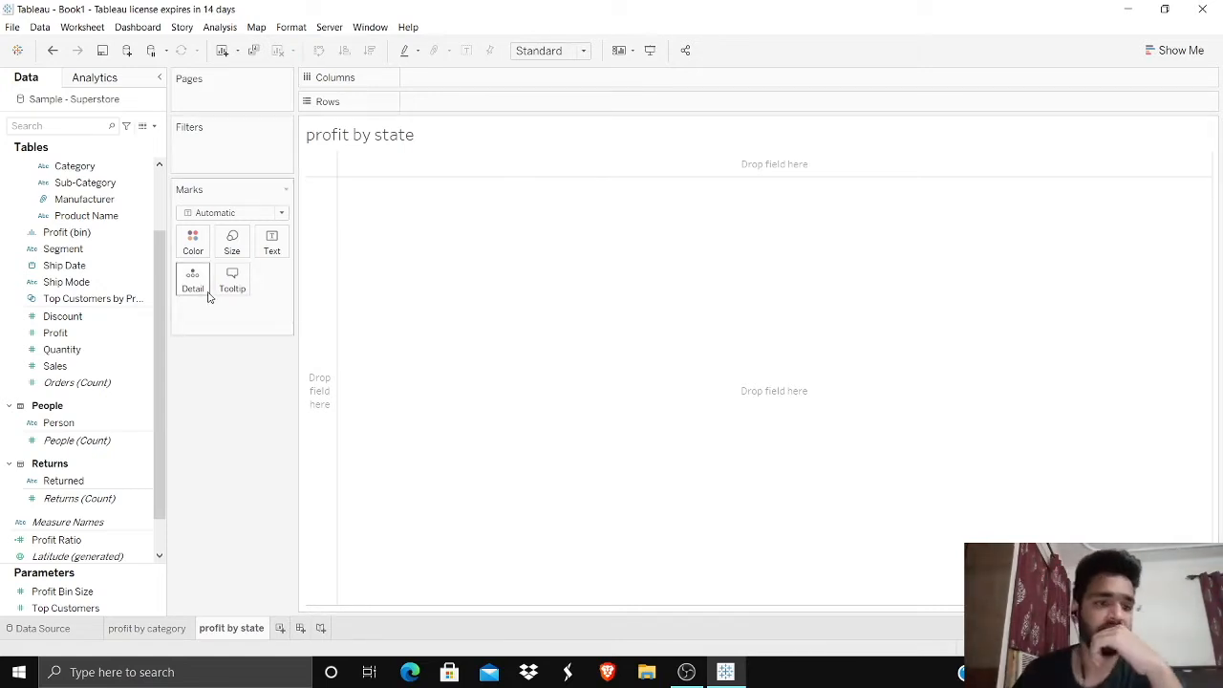
# Step: Plot State from the Location hierarchy as a map and size its marks by Profit
pyautogui.scroll(3, 143, 315)
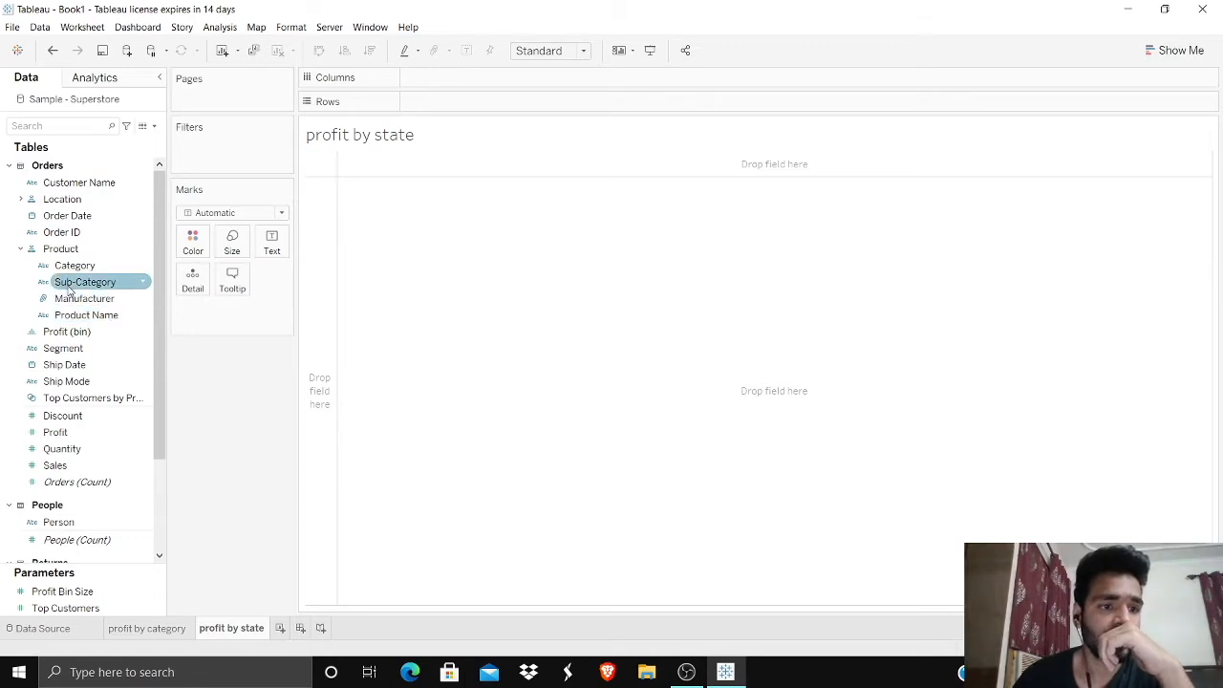
pyautogui.click(21, 199)
pyautogui.click(67, 249)
pyautogui.moveTo(67, 249); pyautogui.dragTo(612, 366)
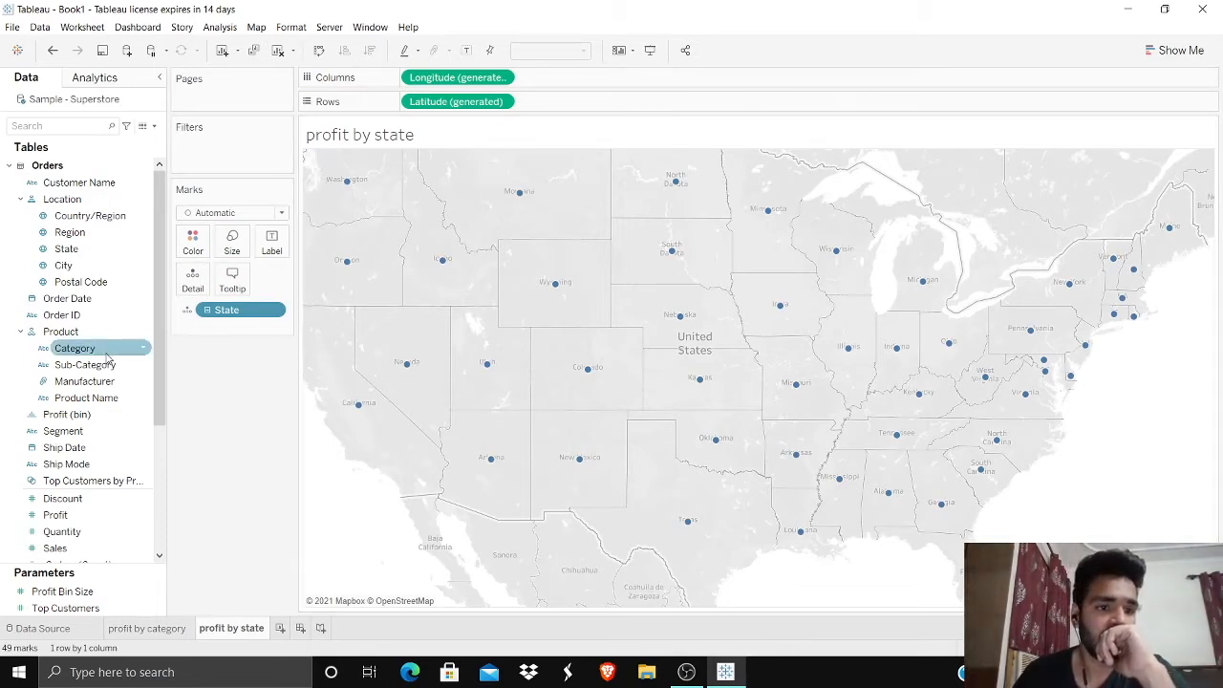
pyautogui.scroll(-3, 109, 353)
pyautogui.moveTo(80, 369); pyautogui.dragTo(600, 352)
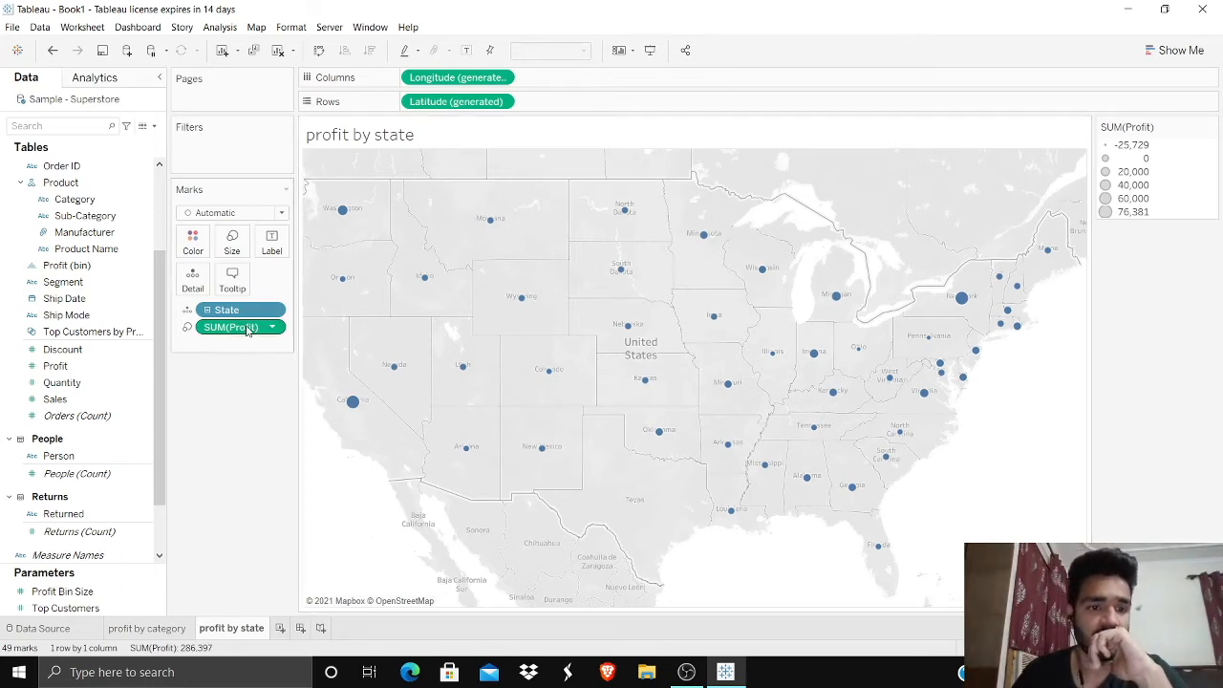
# Step: Color the states by SUM(Profit) instead of sizing them, using the Red-Green Diverging palette with its center fixed at 0
pyautogui.moveTo(239, 327); pyautogui.dragTo(194, 241)
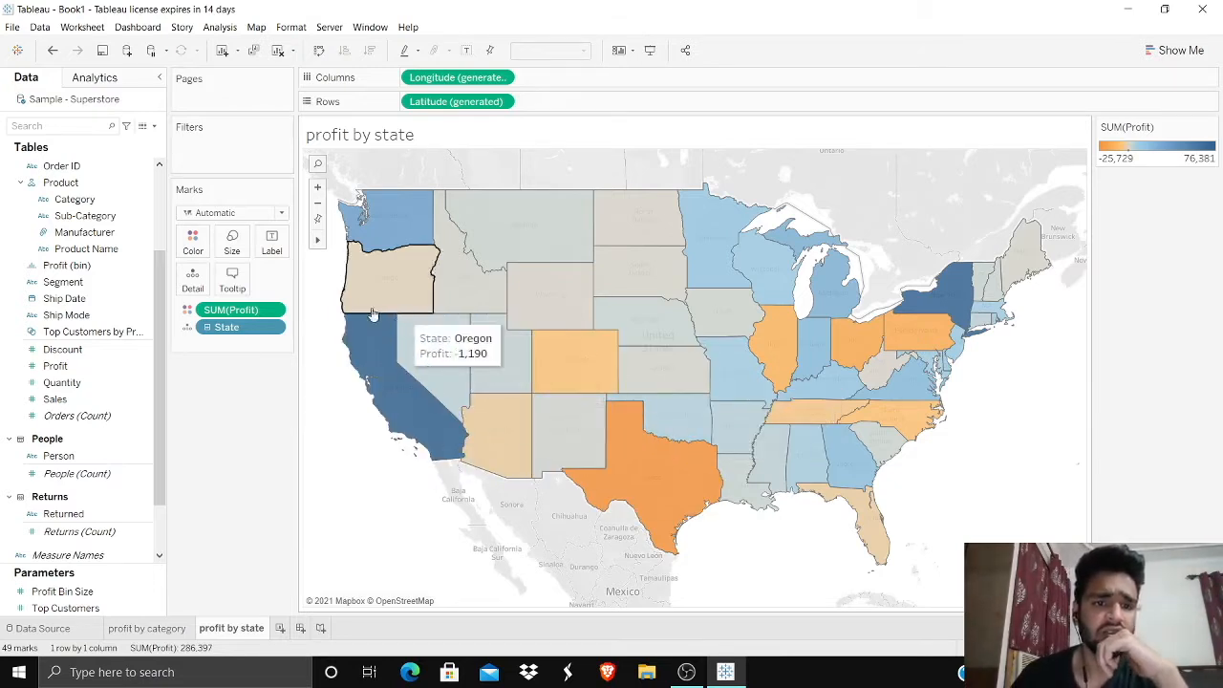
pyautogui.click(193, 240)
pyautogui.click(235, 290)
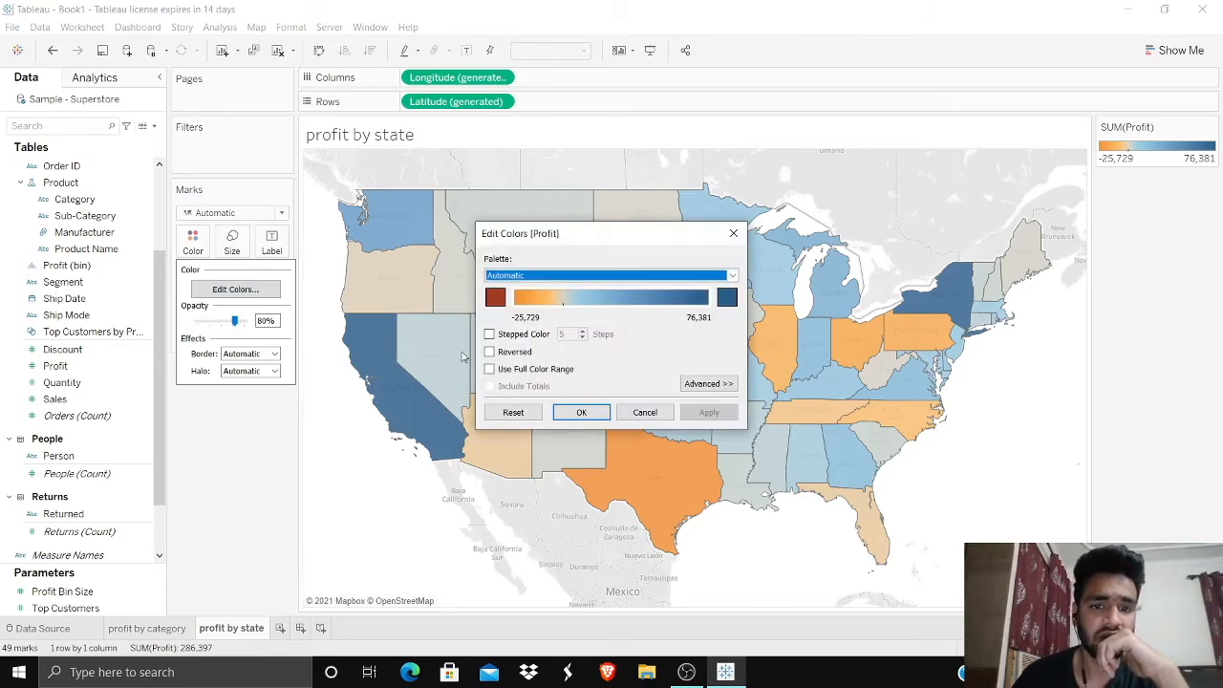
pyautogui.click(602, 277)
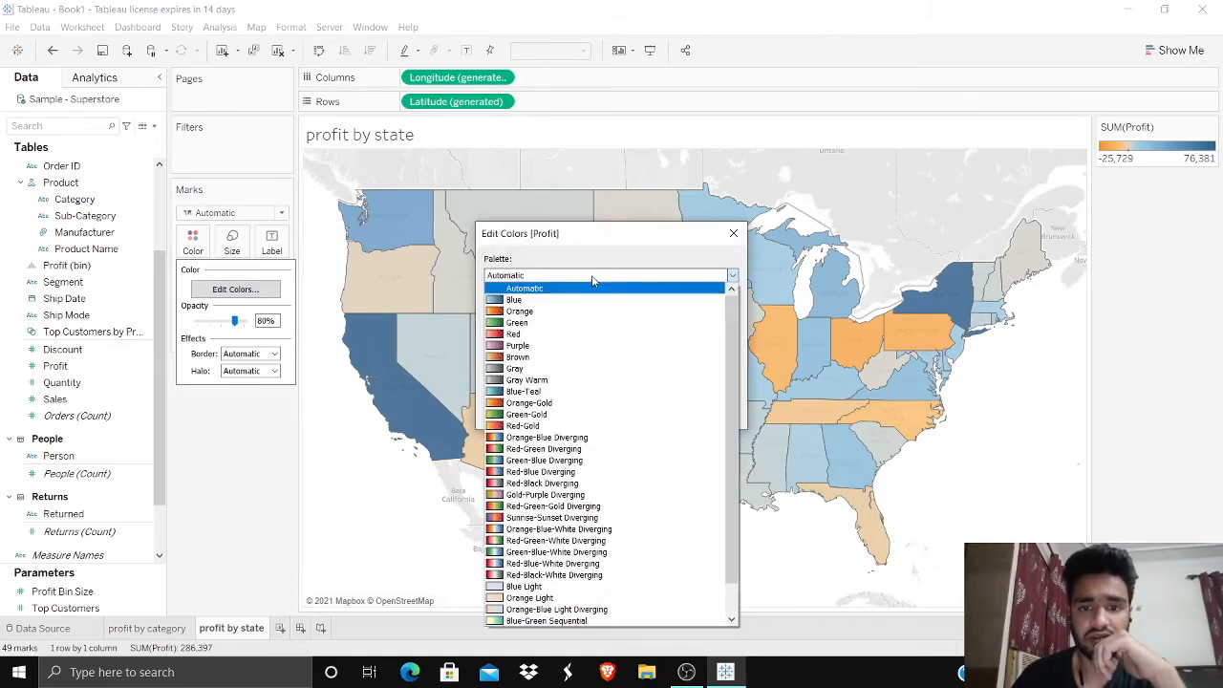
pyautogui.click(547, 474)
pyautogui.click(538, 275)
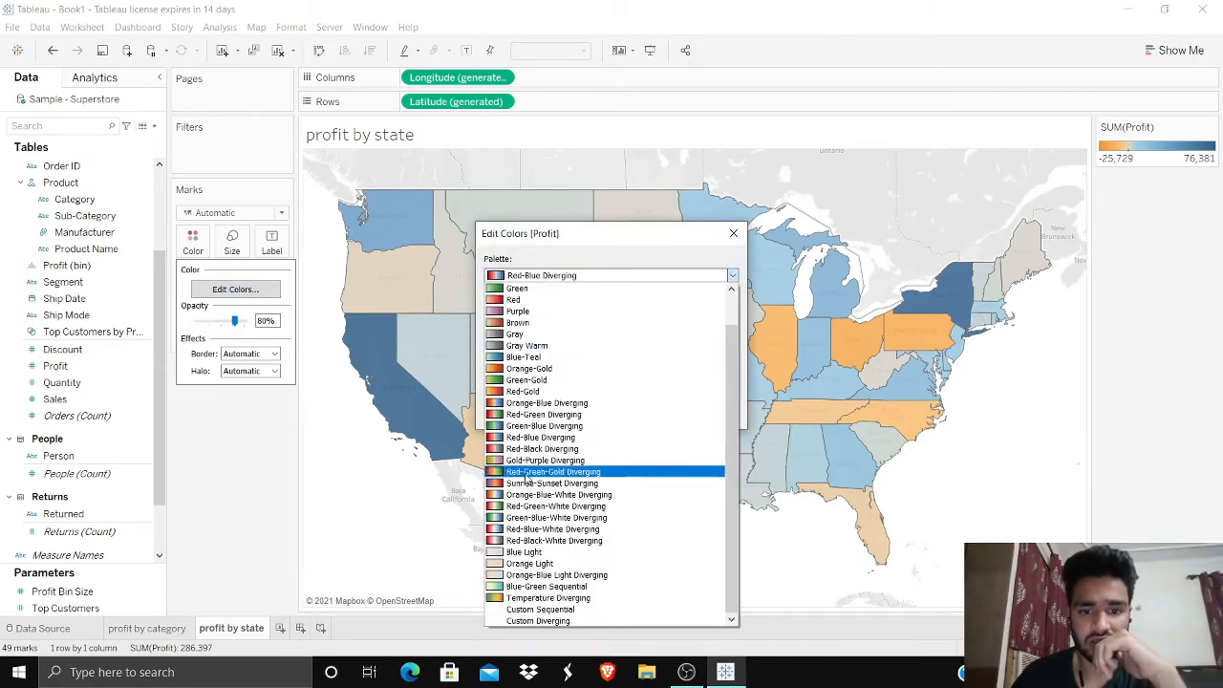
pyautogui.click(541, 414)
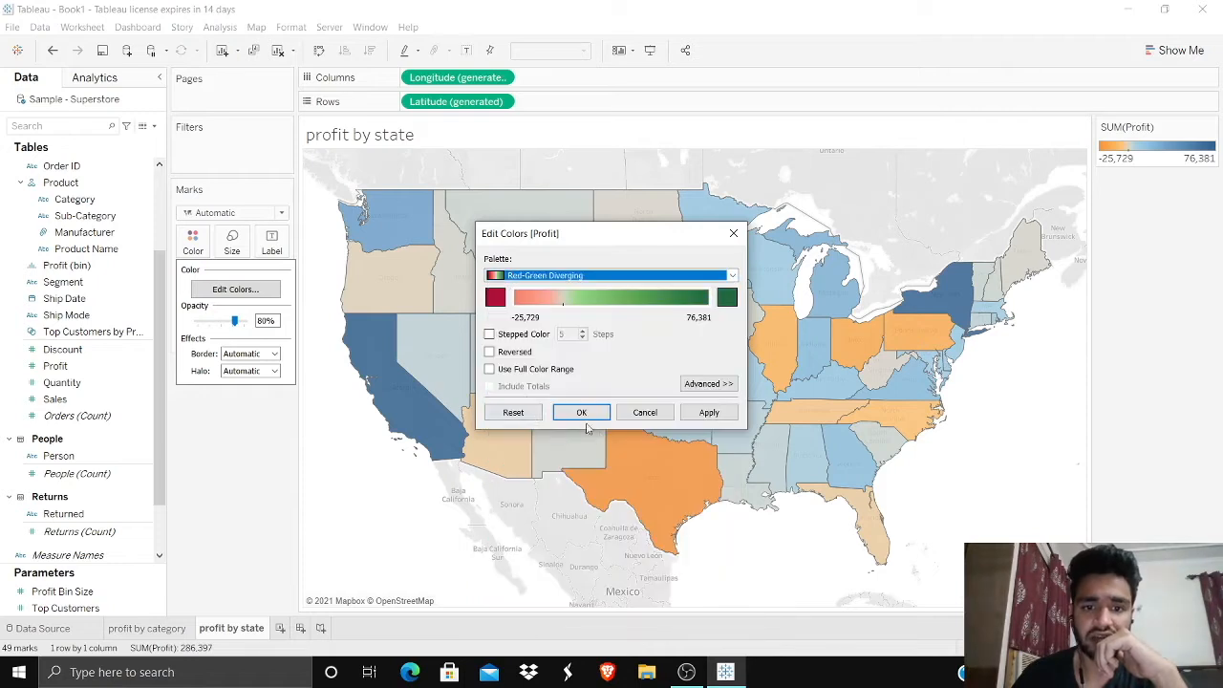
pyautogui.click(683, 385)
pyautogui.click(489, 445)
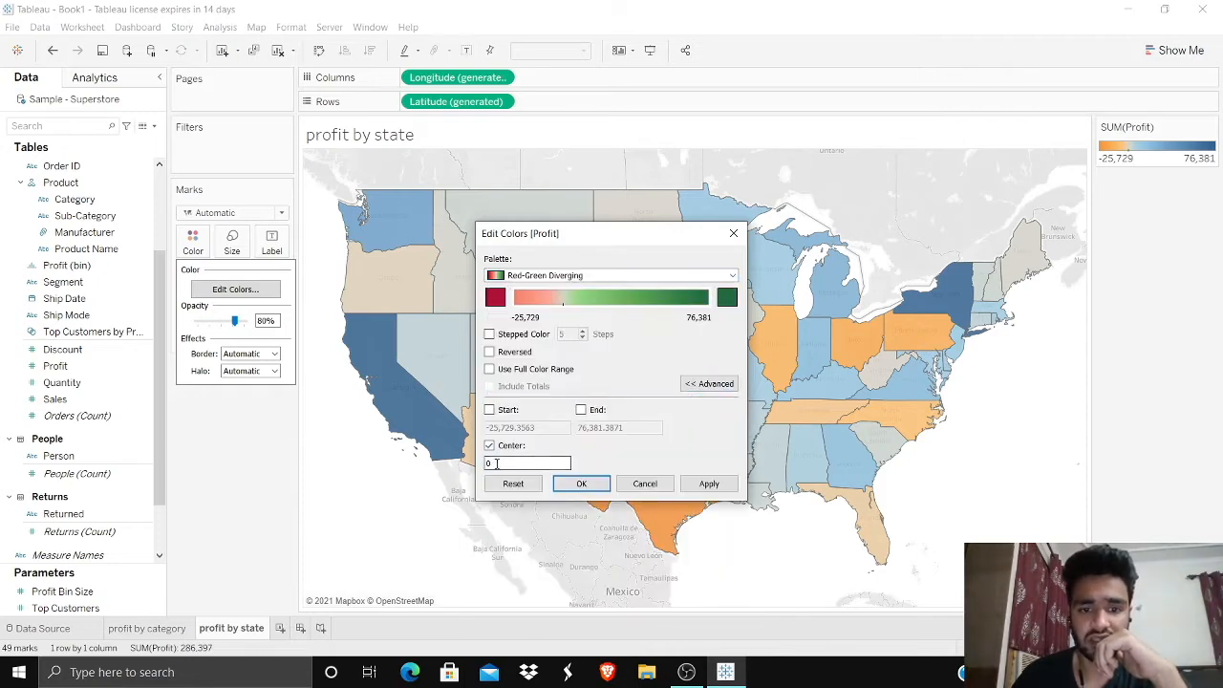
pyautogui.click(578, 485)
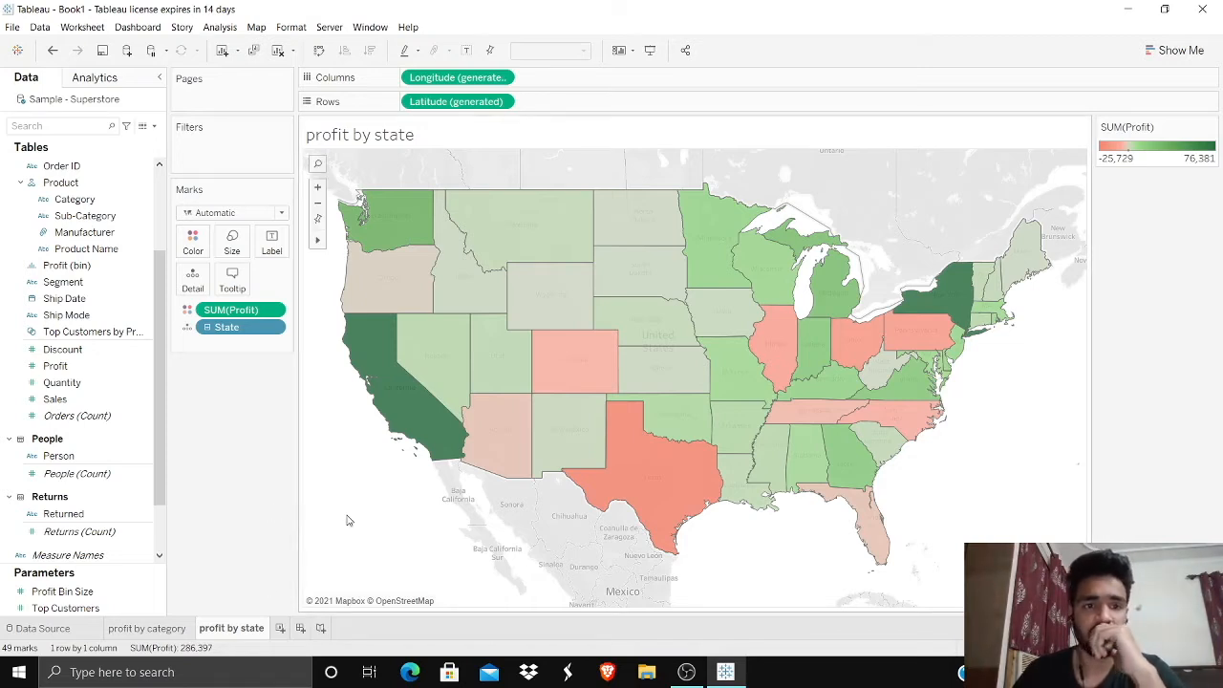
# Step: Add a new worksheet and name it "profit by manufacturer"
pyautogui.click(279, 628)
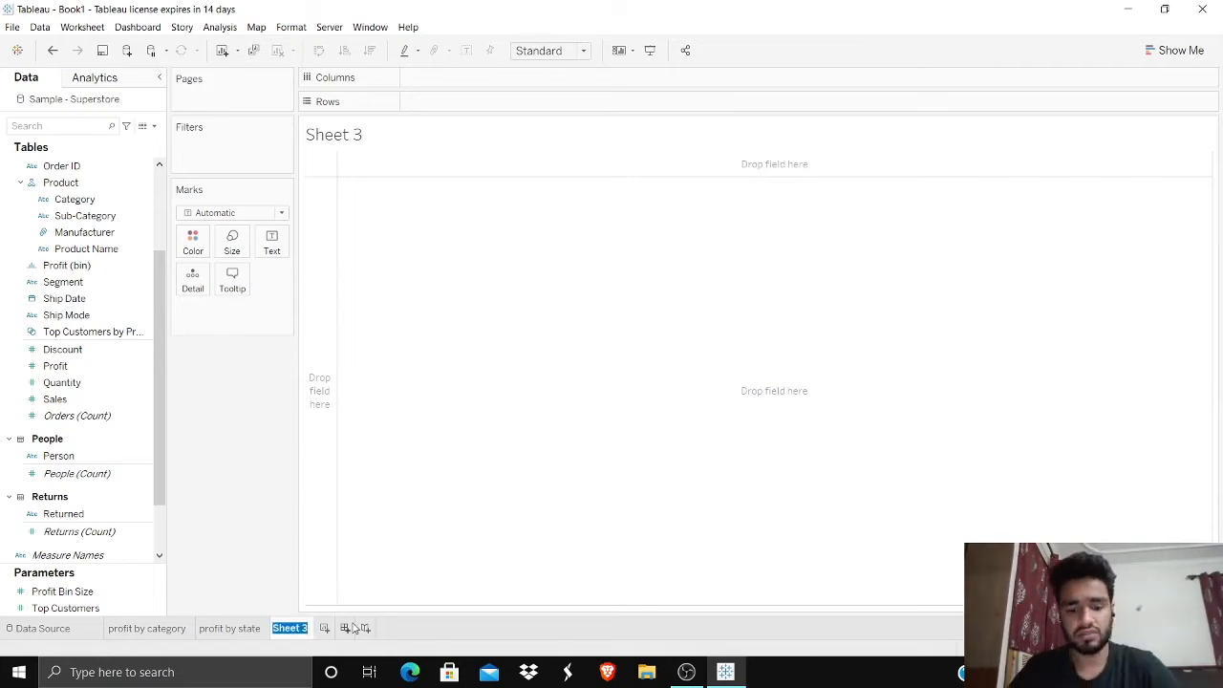
pyautogui.write('profit by')
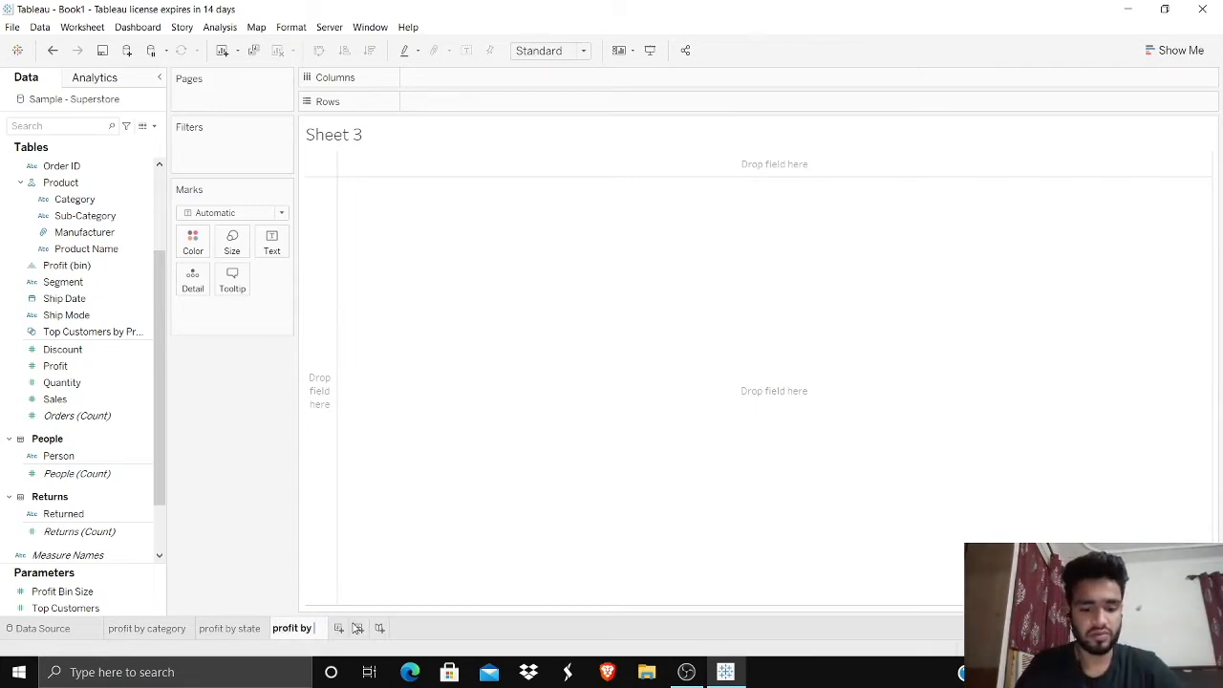
pyautogui.write(' manuf')
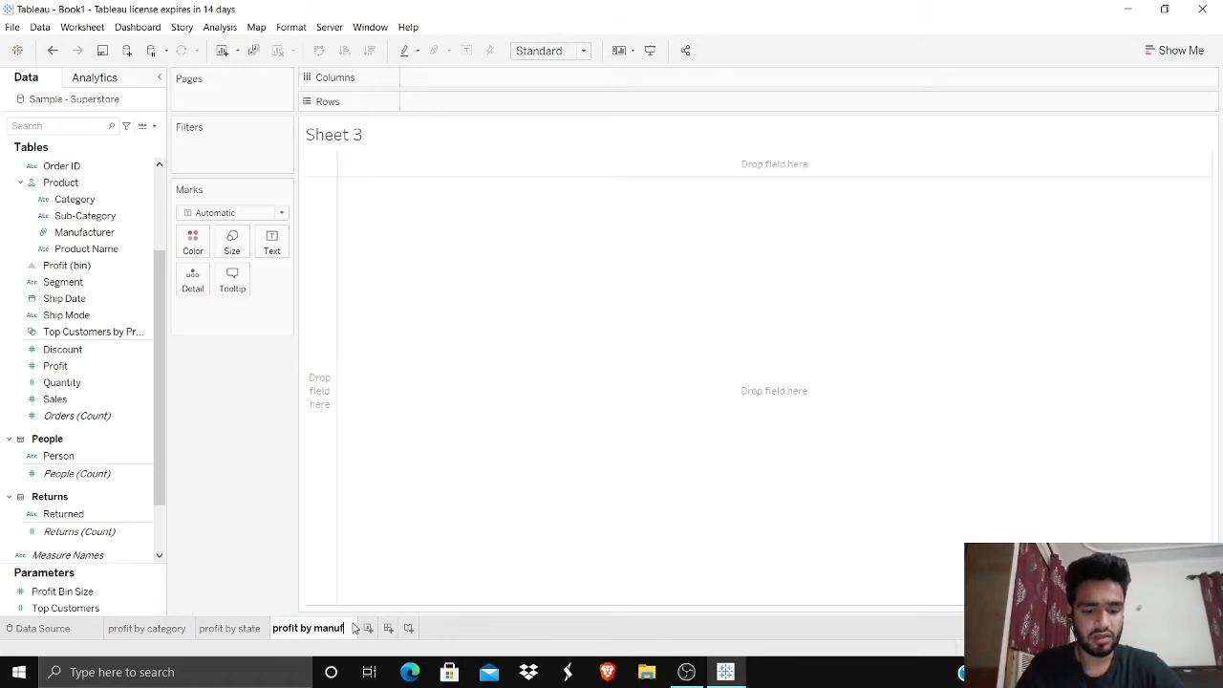
pyautogui.write('actur')
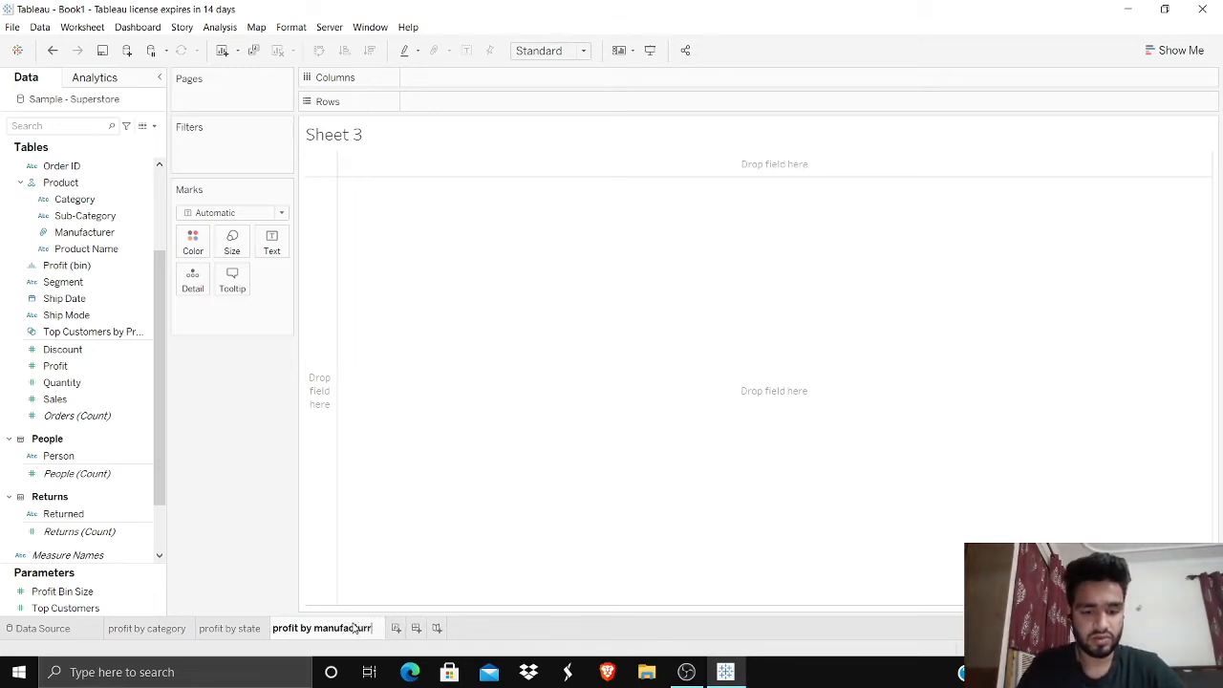
pyautogui.write('er')
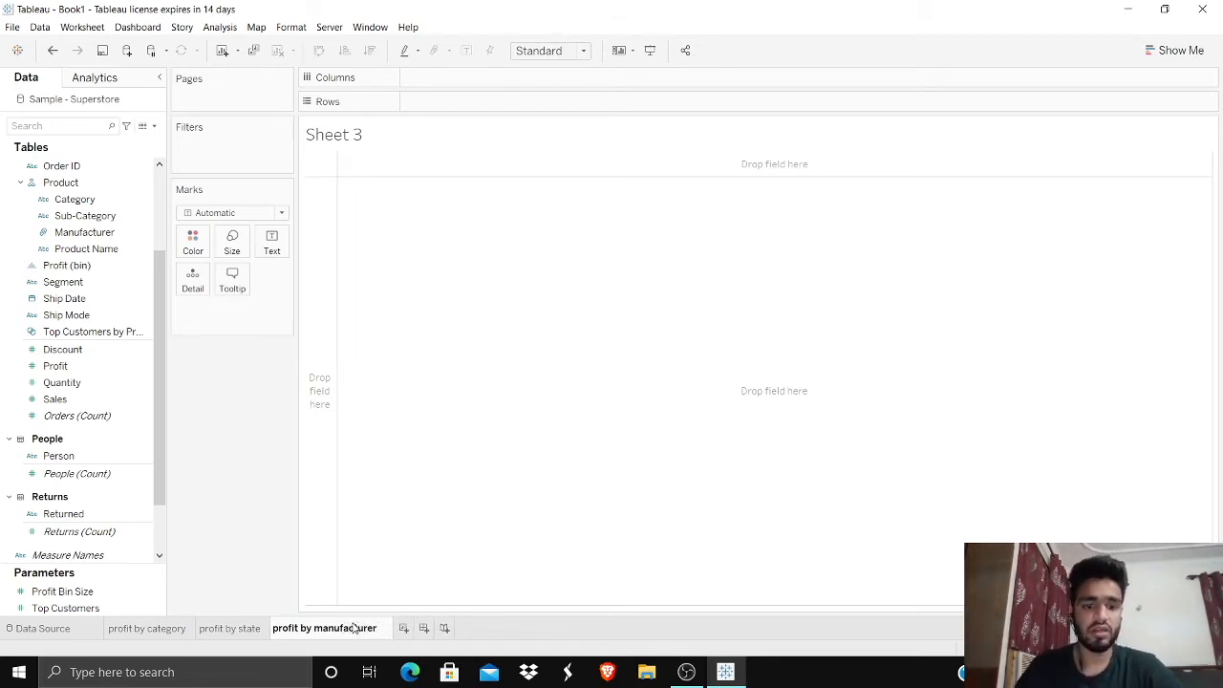
pyautogui.press('Return')
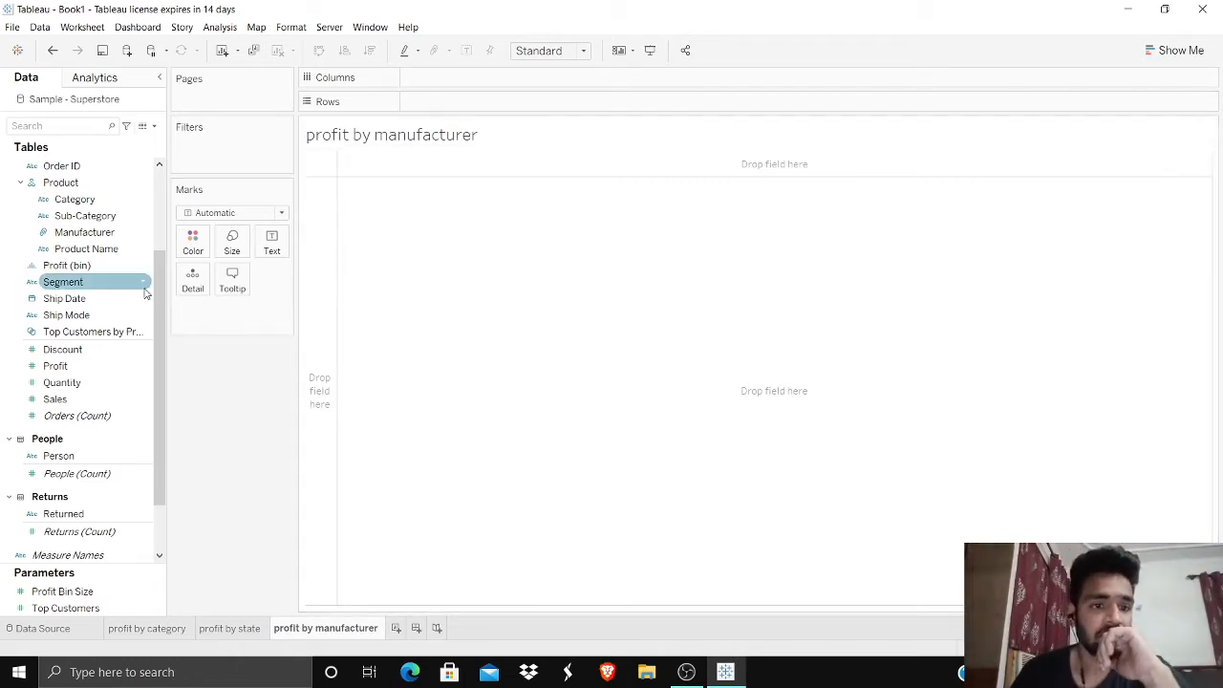
# Step: Lay out Manufacturer from the Product hierarchy across the columns and add Profit as its measure
pyautogui.scroll(3, 57, 296)
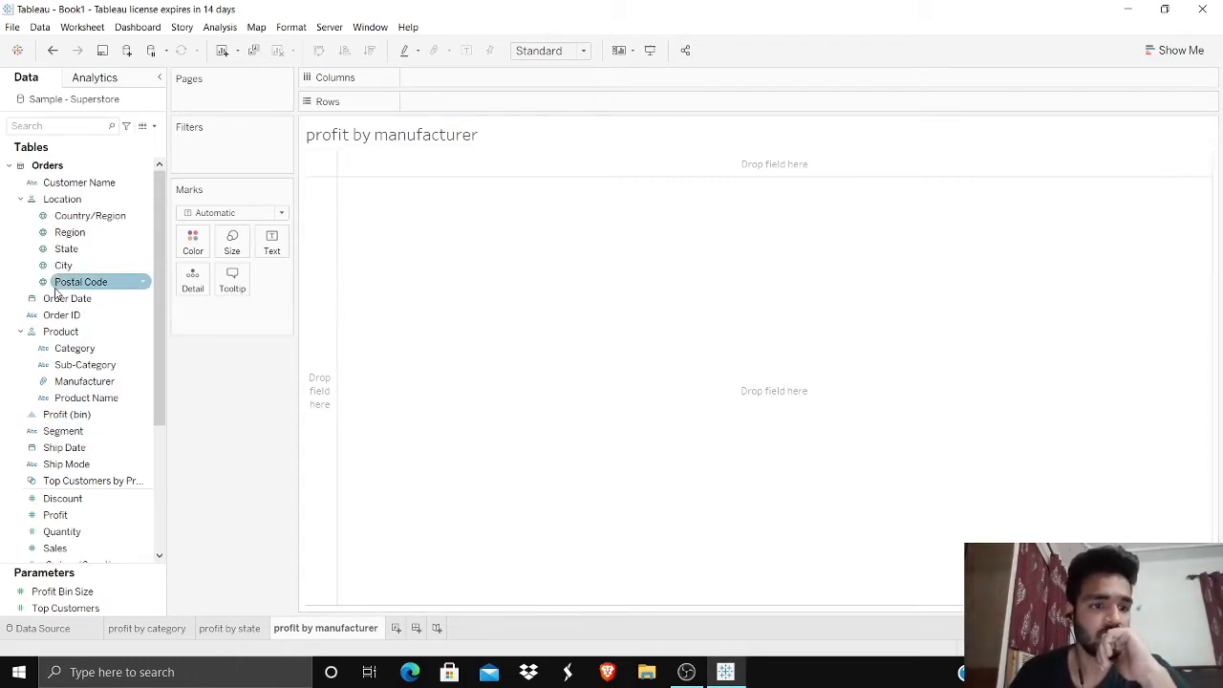
pyautogui.moveTo(72, 383); pyautogui.dragTo(437, 86)
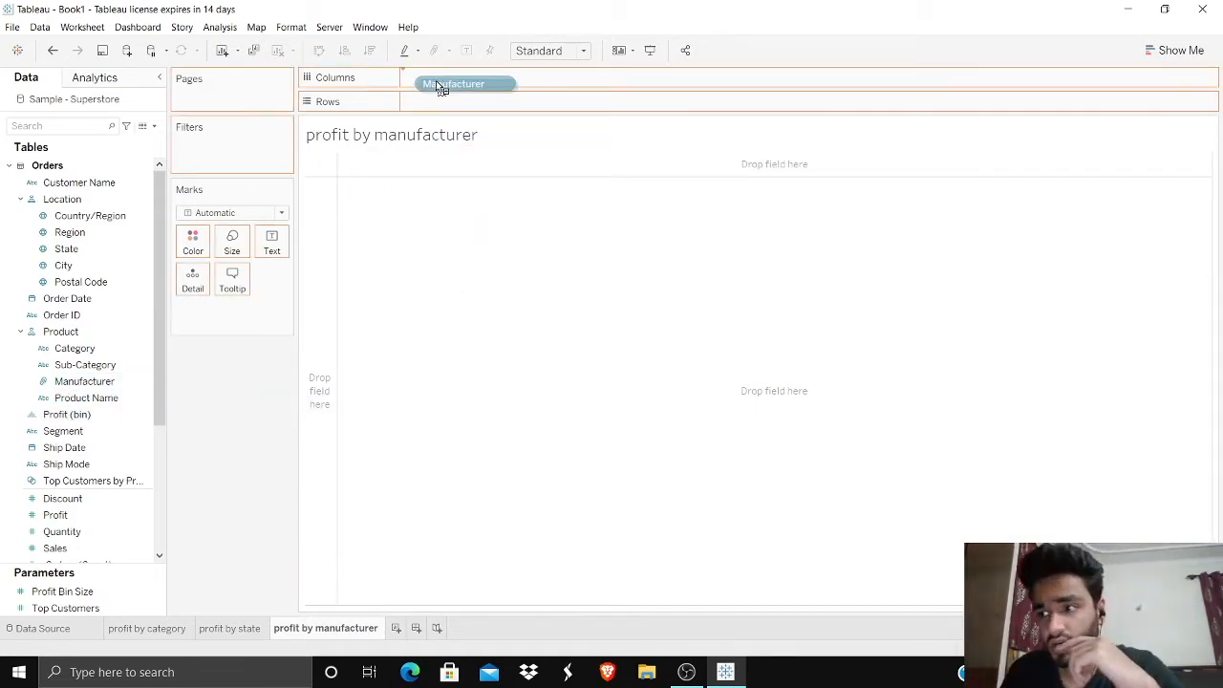
pyautogui.moveTo(436, 81); pyautogui.dragTo(437, 81)
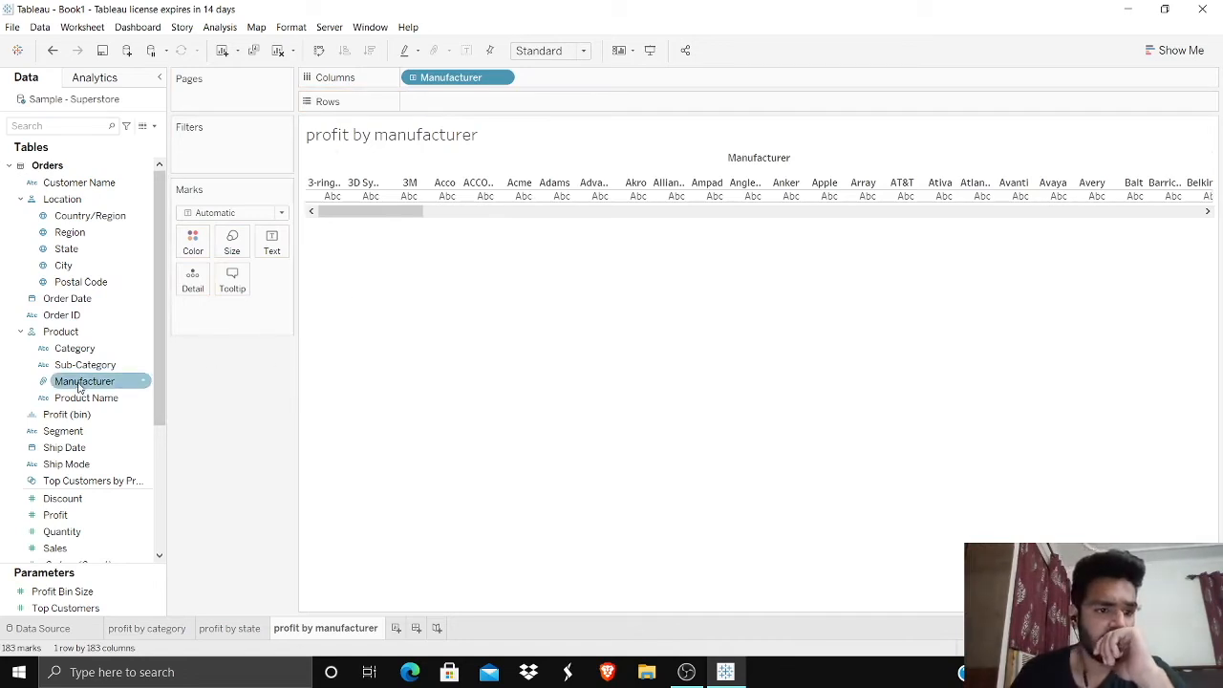
pyautogui.scroll(-2, 68, 385)
pyautogui.moveTo(65, 418); pyautogui.dragTo(507, 196)
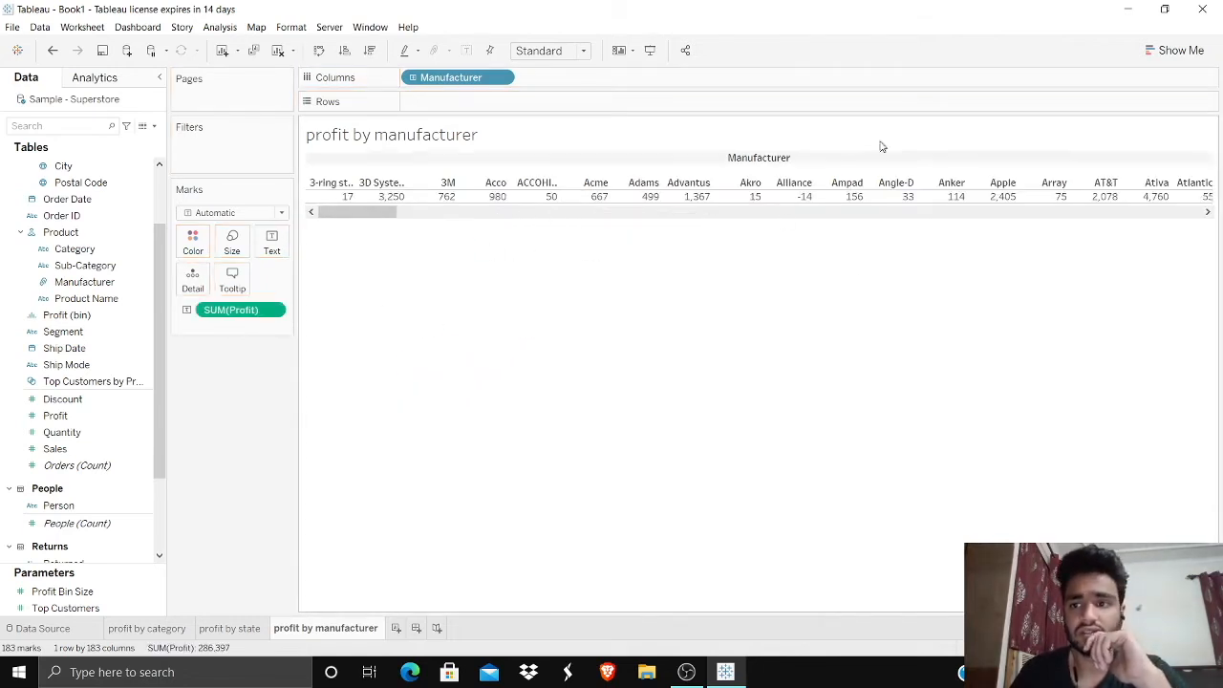
# Step: Show the manufacturer profits as horizontal bars and swap rows and columns to make the bars vertical
pyautogui.click(1184, 50)
pyautogui.click(1091, 169)
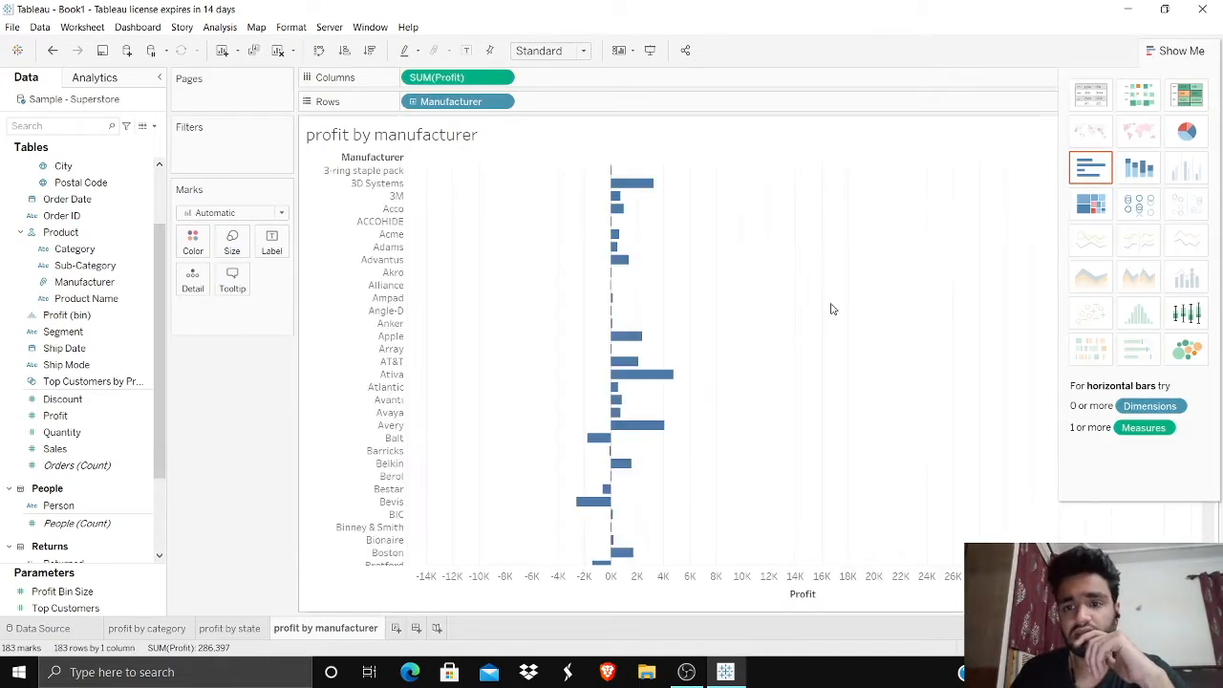
pyautogui.click(1172, 50)
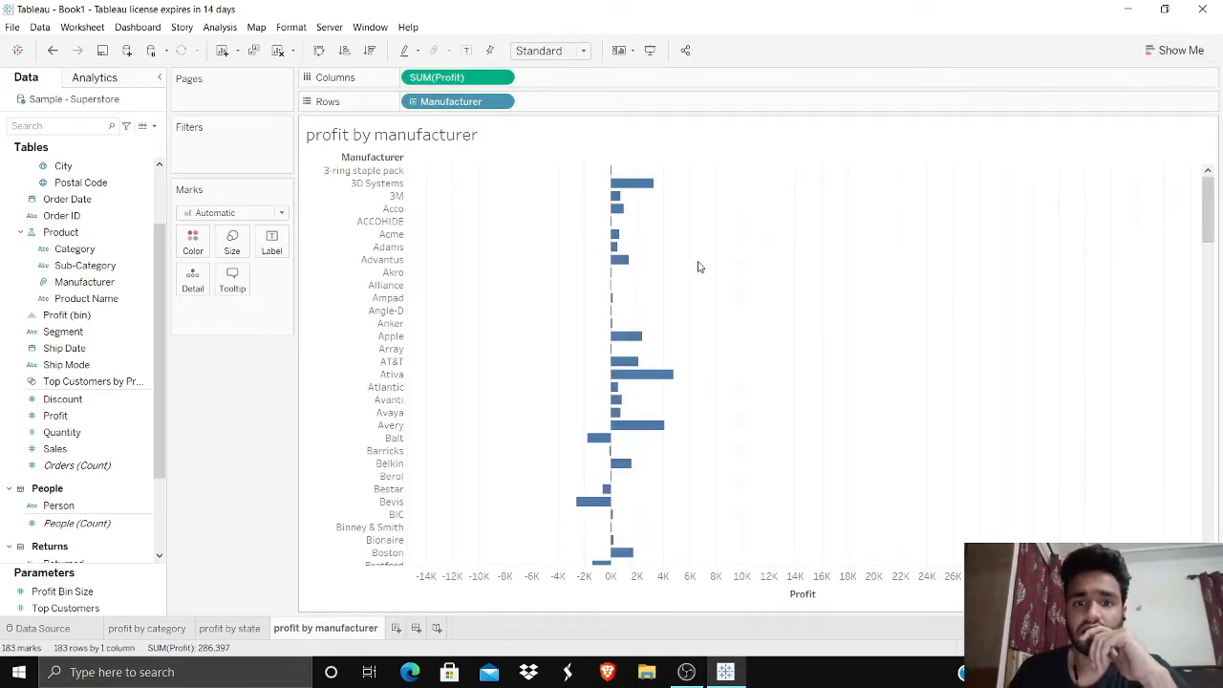
pyautogui.click(319, 50)
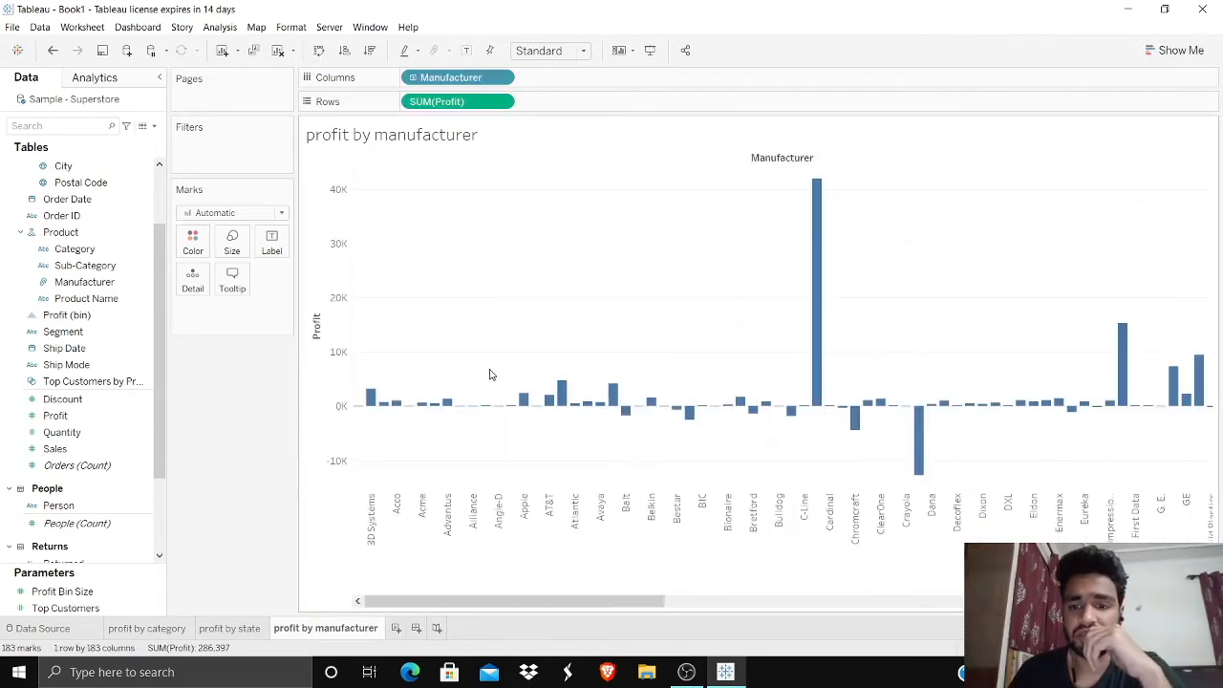
# Step: Set the manufacturer chart's fit to Entire View
pyautogui.moveTo(655, 599)
pyautogui.mouseDown()
pyautogui.moveTo(1080, 600)
pyautogui.moveTo(655, 600)
pyautogui.mouseUp()
pyautogui.click(566, 53)
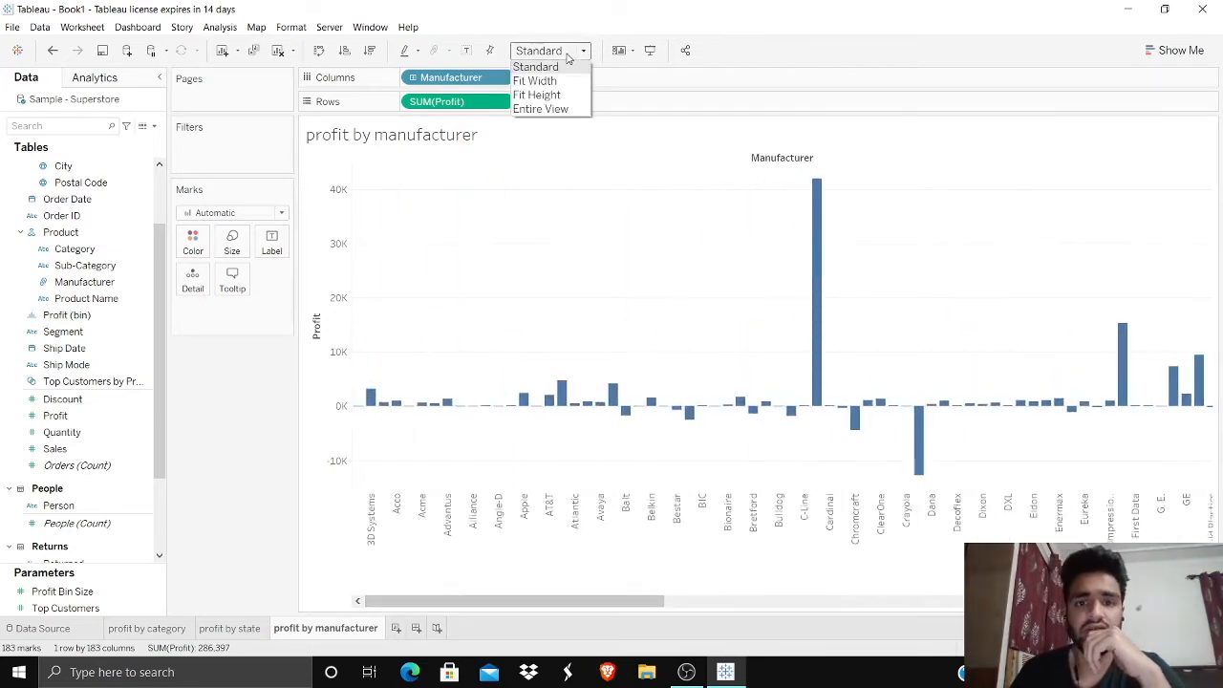
pyautogui.click(540, 109)
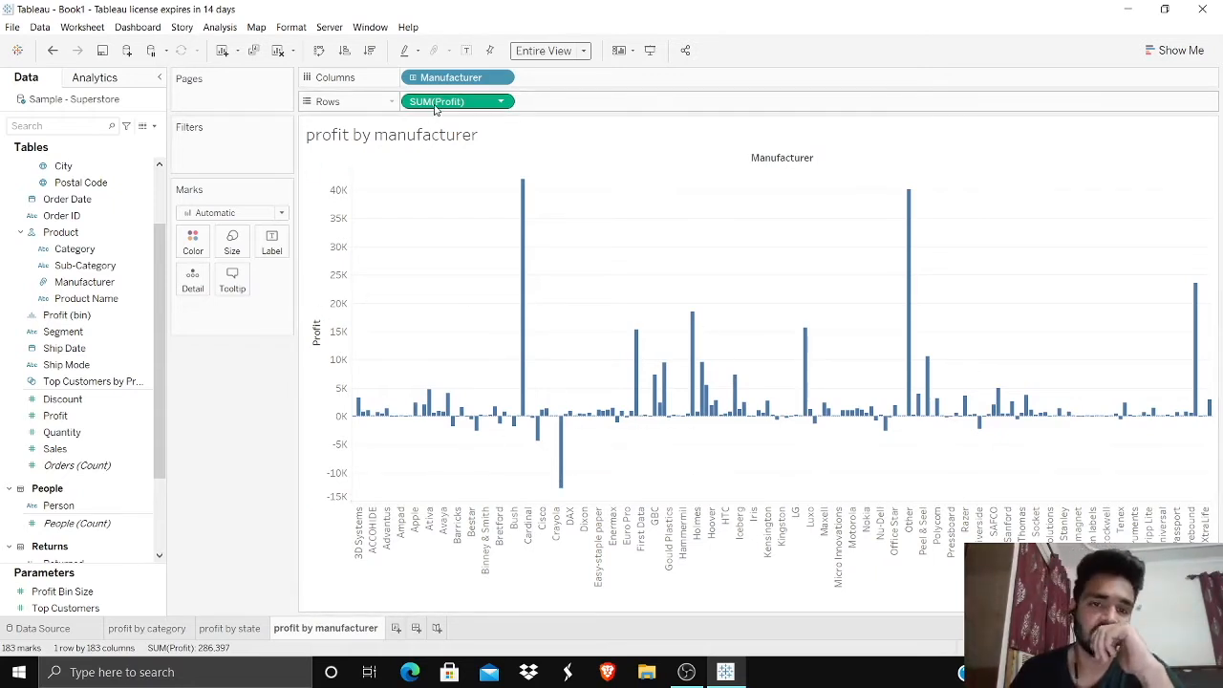
# Step: Color the manufacturer bars by SUM(Profit) using the Red-Green Diverging palette with its center fixed at 0
pyautogui.moveTo(435, 106); pyautogui.dragTo(181, 246)
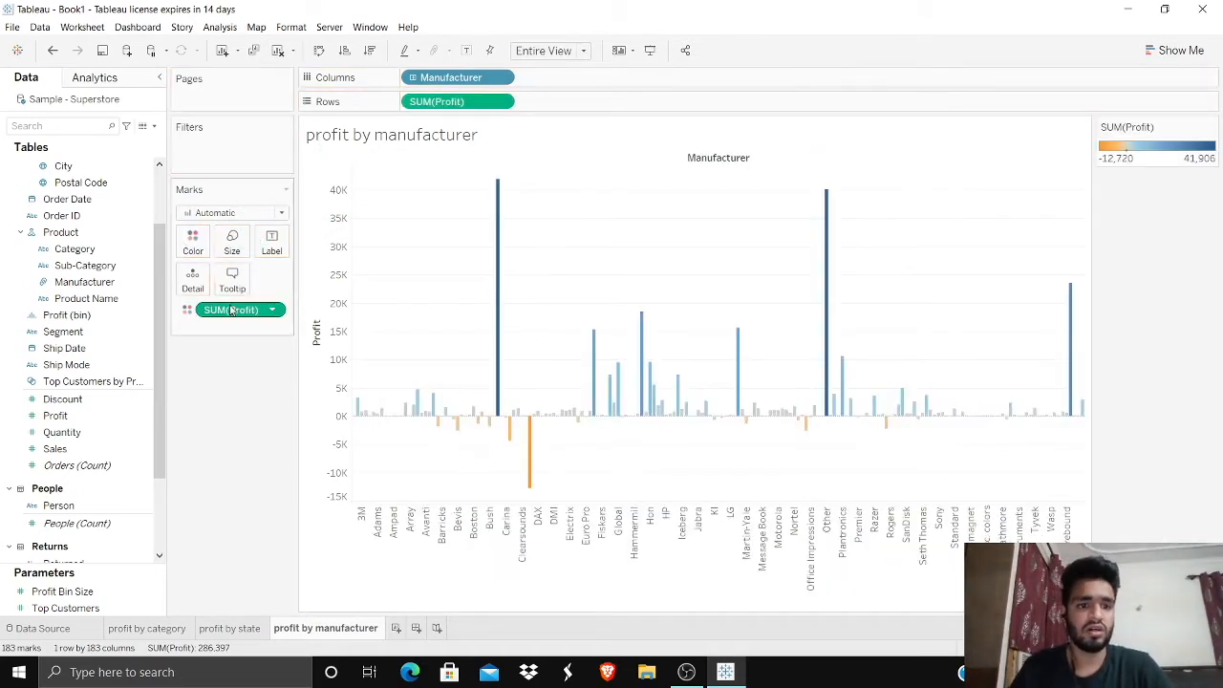
pyautogui.click(194, 244)
pyautogui.click(235, 289)
pyautogui.click(564, 276)
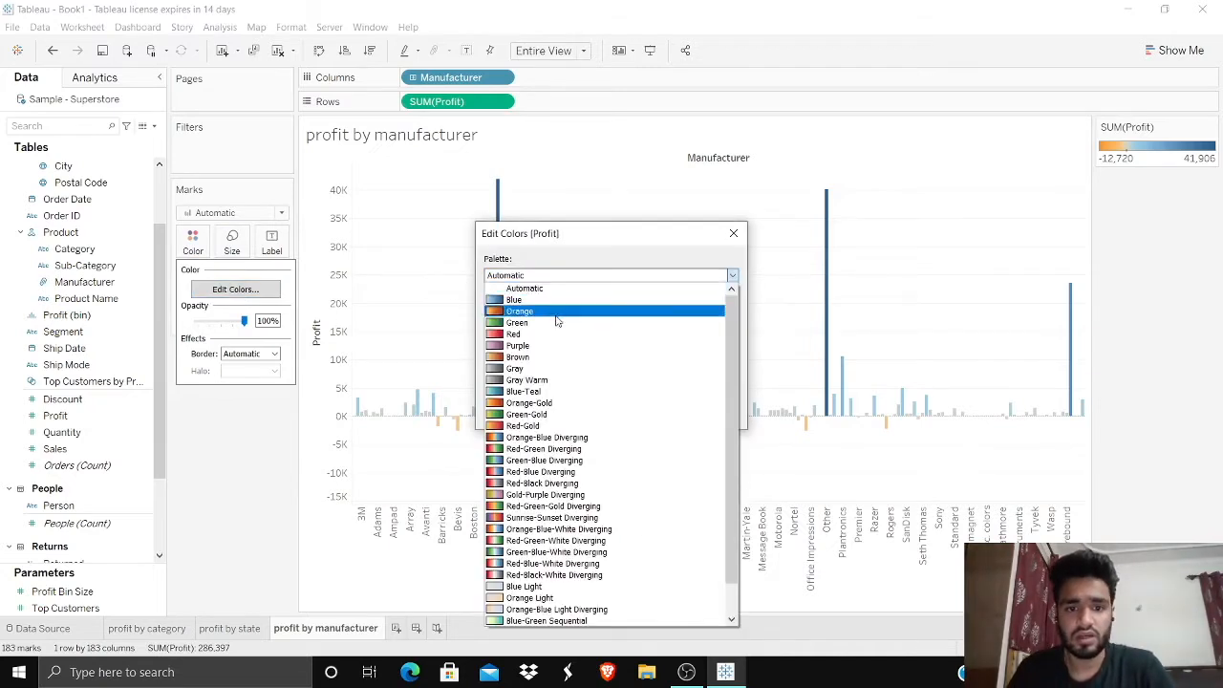
pyautogui.click(541, 451)
pyautogui.click(708, 384)
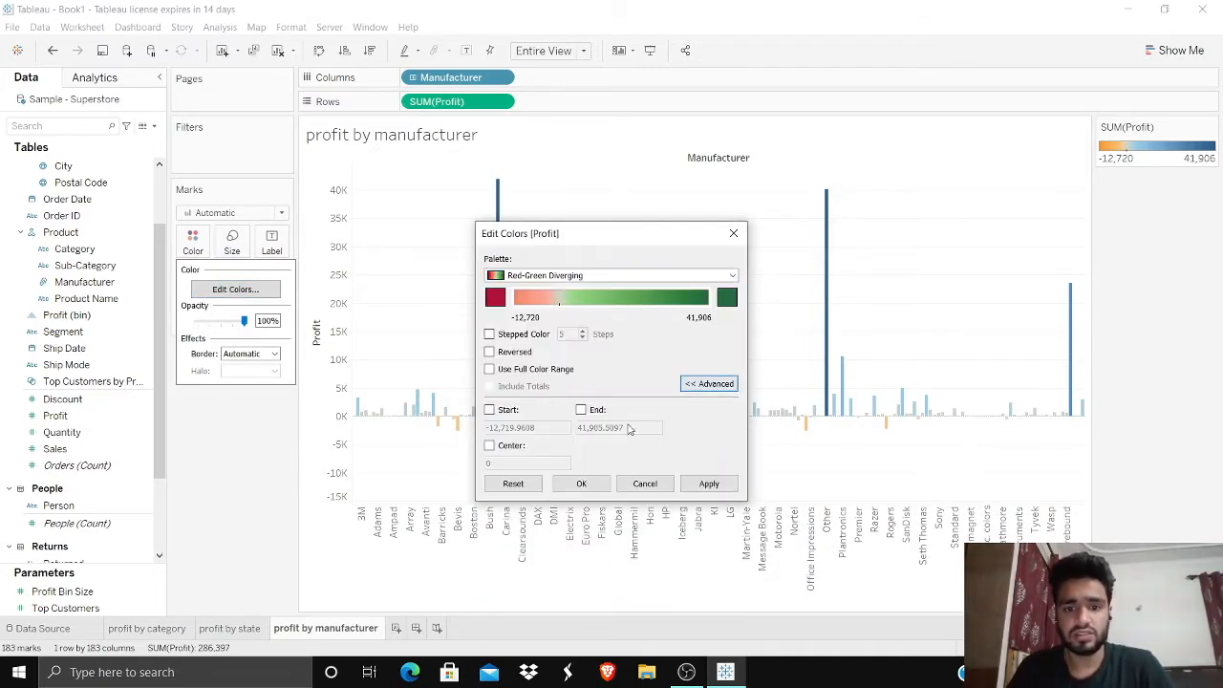
pyautogui.click(489, 446)
pyautogui.click(581, 483)
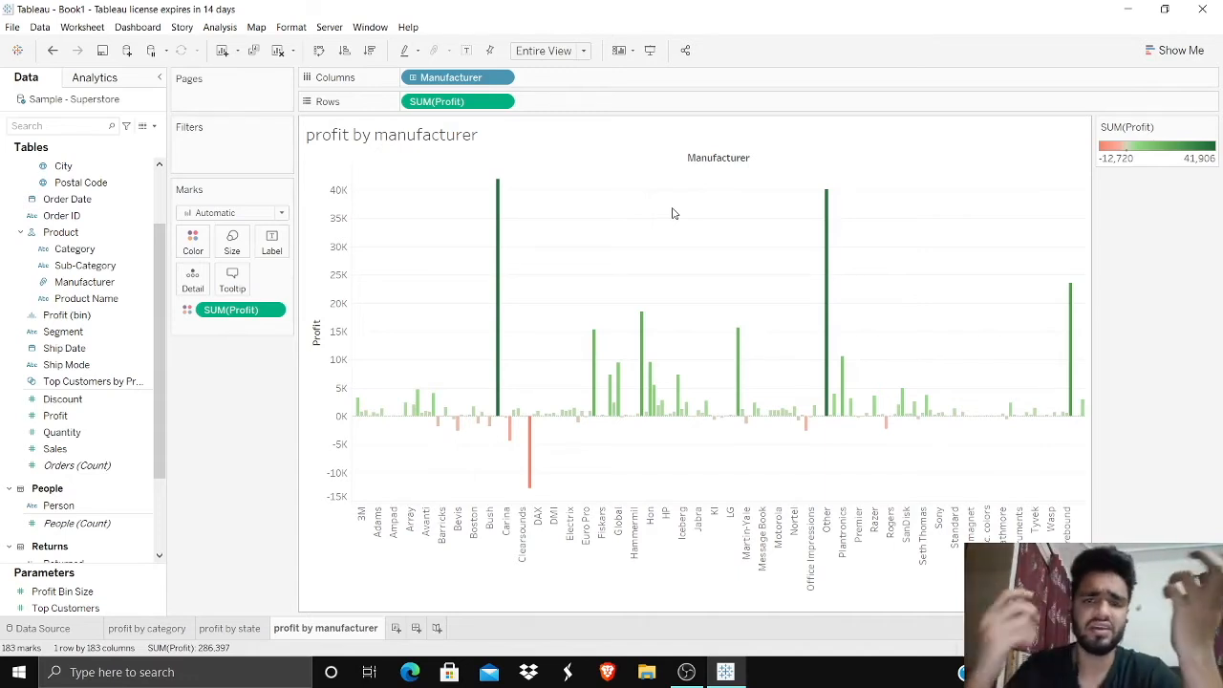
# Step: Sort Manufacturer by field in ascending order of summed Profit
pyautogui.click(506, 77)
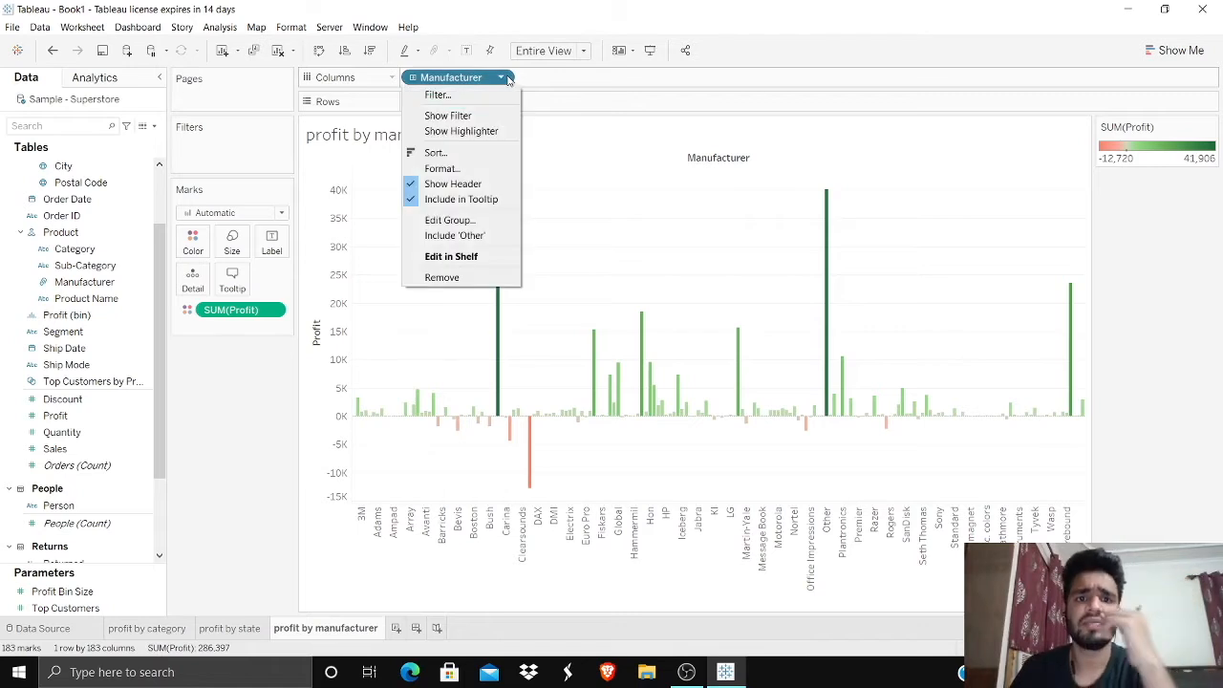
pyautogui.click(470, 153)
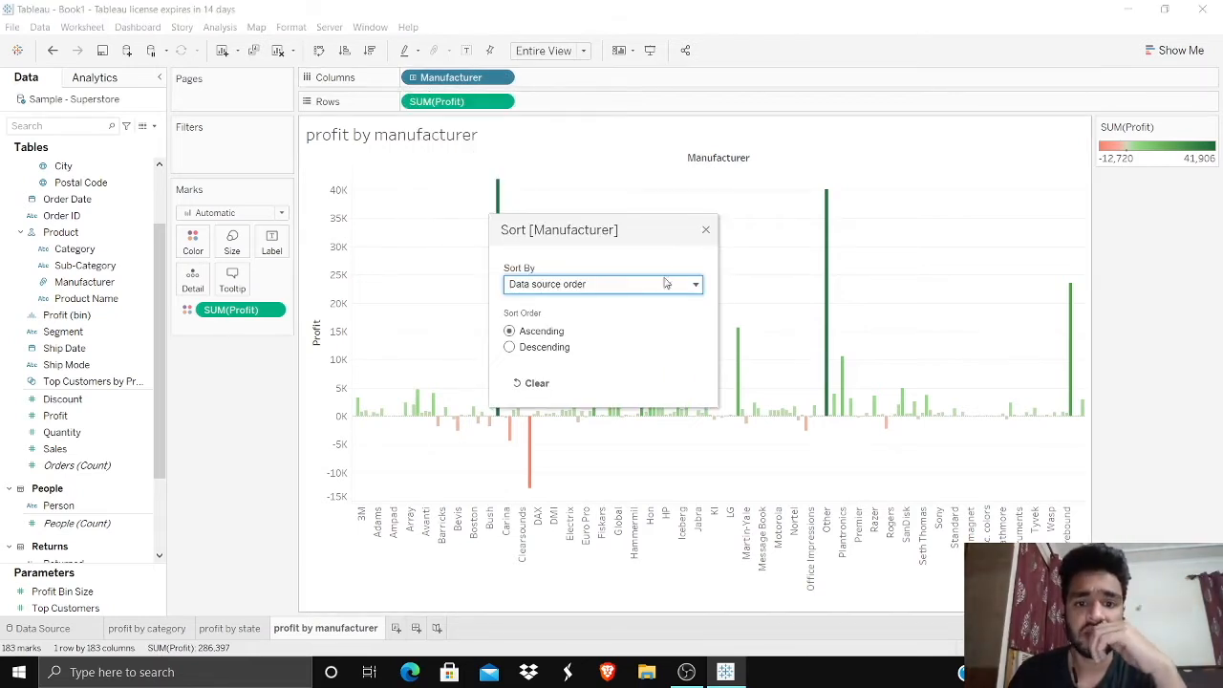
pyautogui.click(573, 283)
pyautogui.click(541, 331)
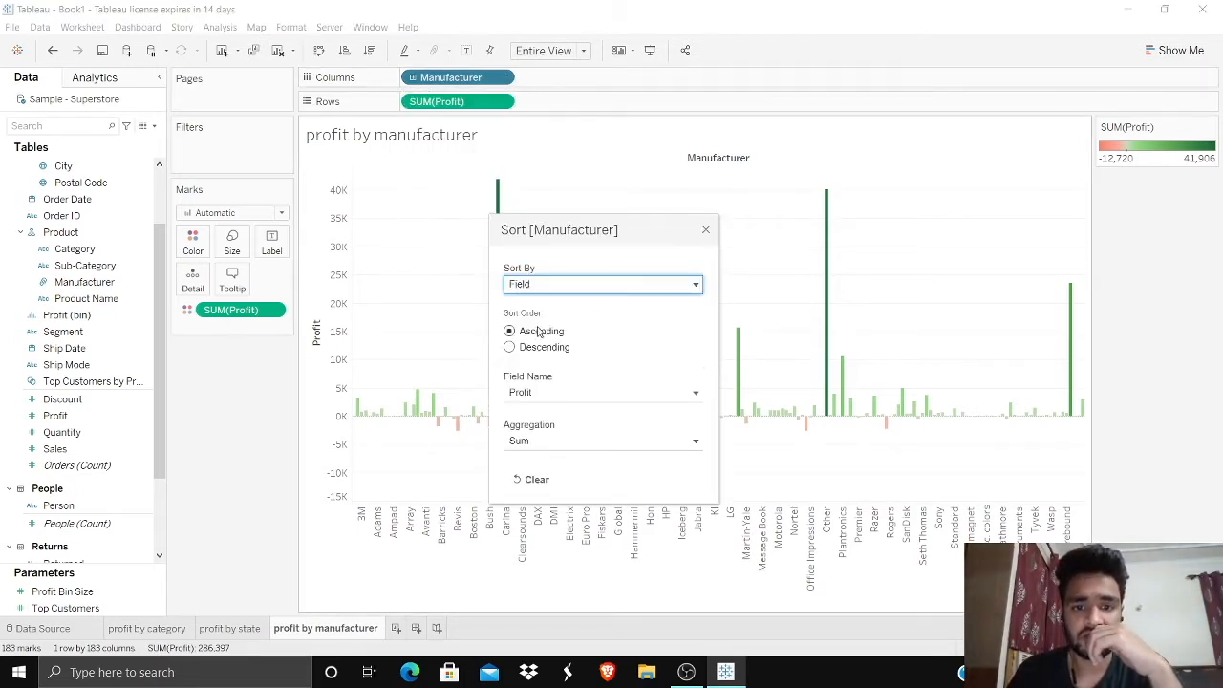
pyautogui.click(705, 233)
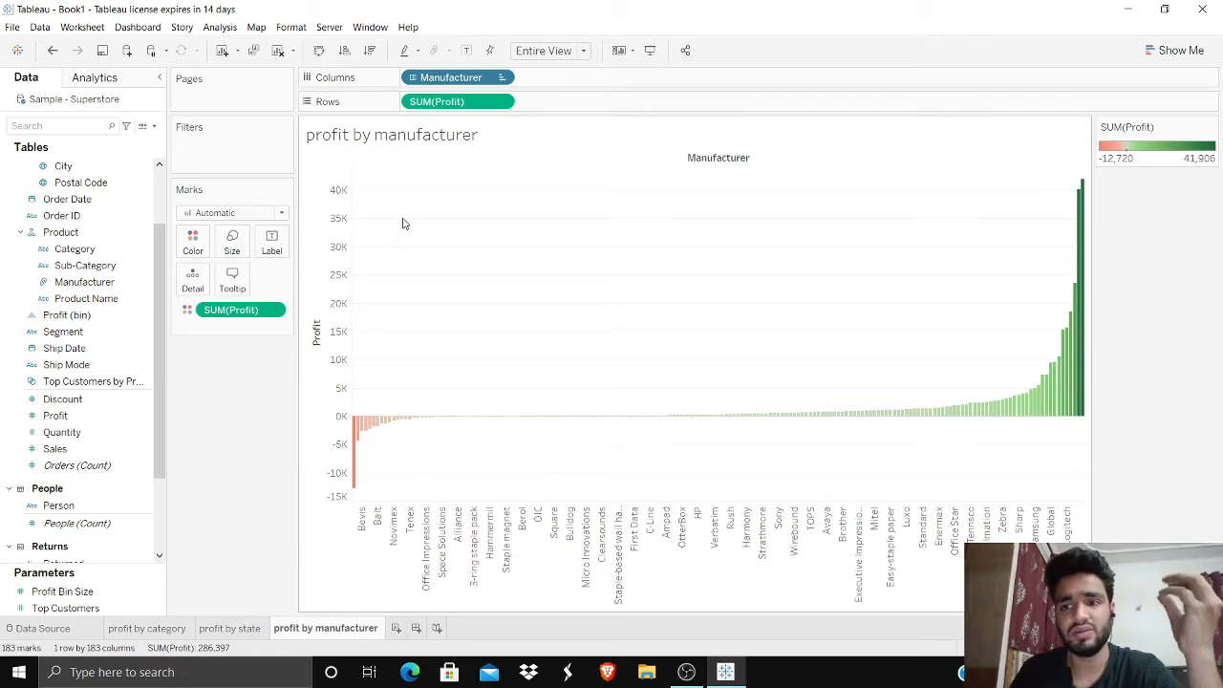
# Step: Filter Manufacturer to the bottom 30 by sum of Profit
pyautogui.click(501, 77)
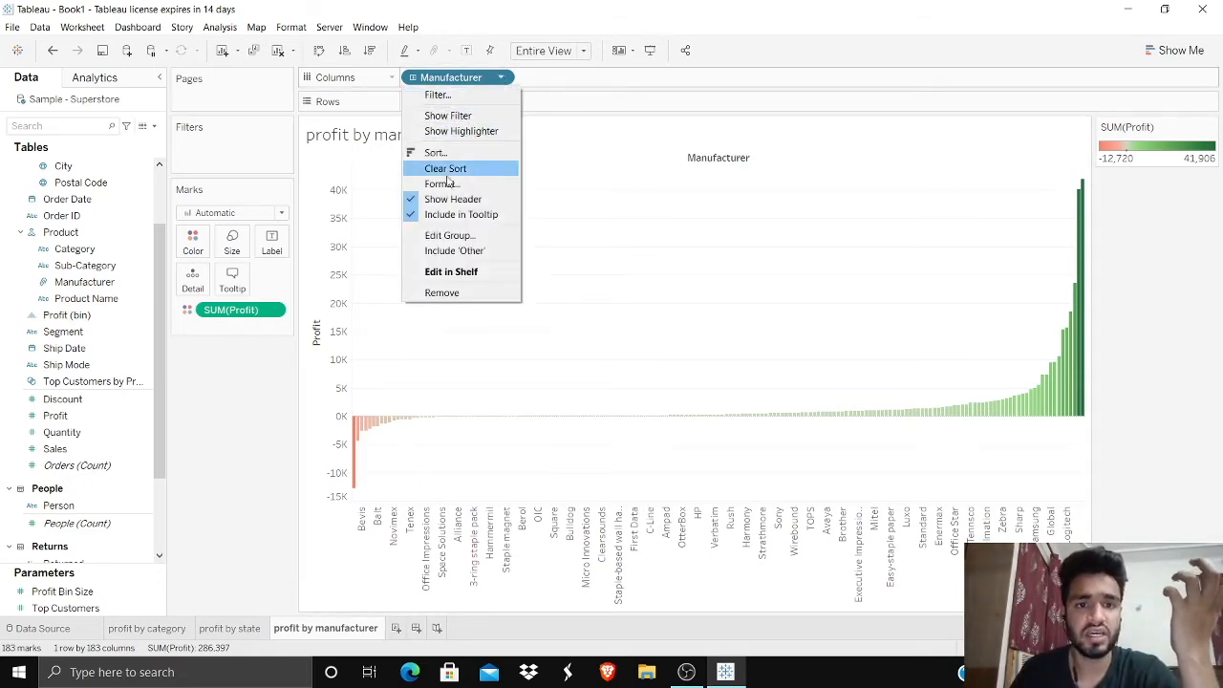
pyautogui.click(442, 96)
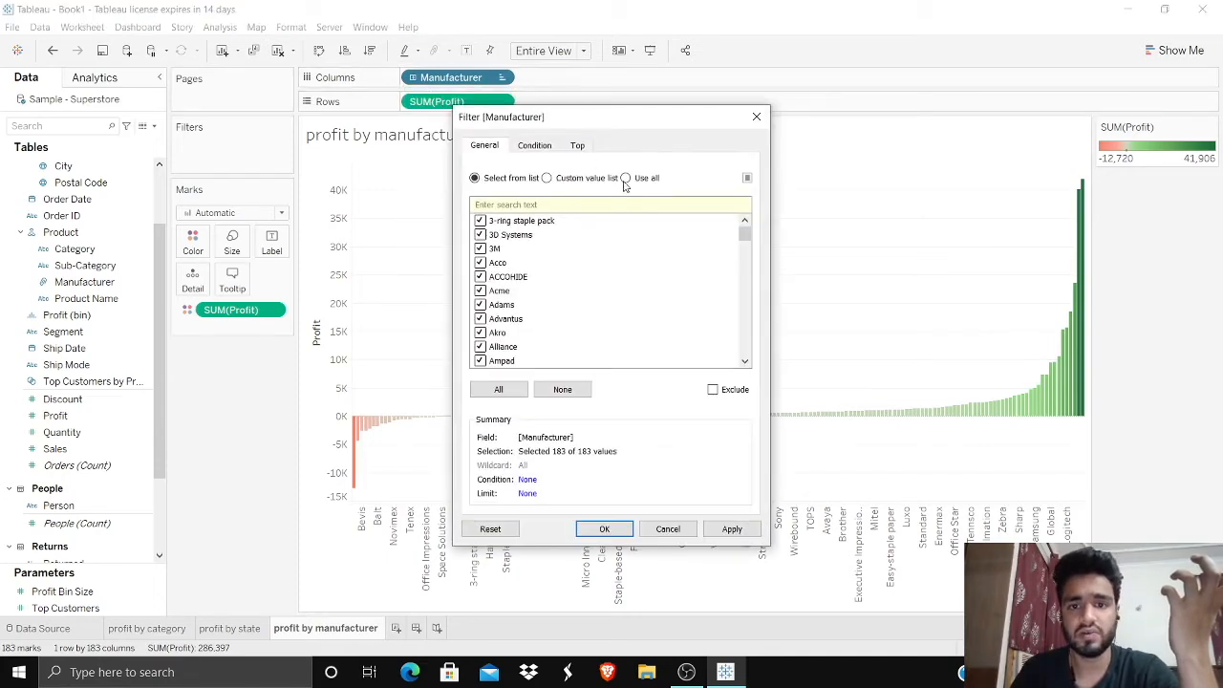
pyautogui.click(626, 179)
pyautogui.click(578, 145)
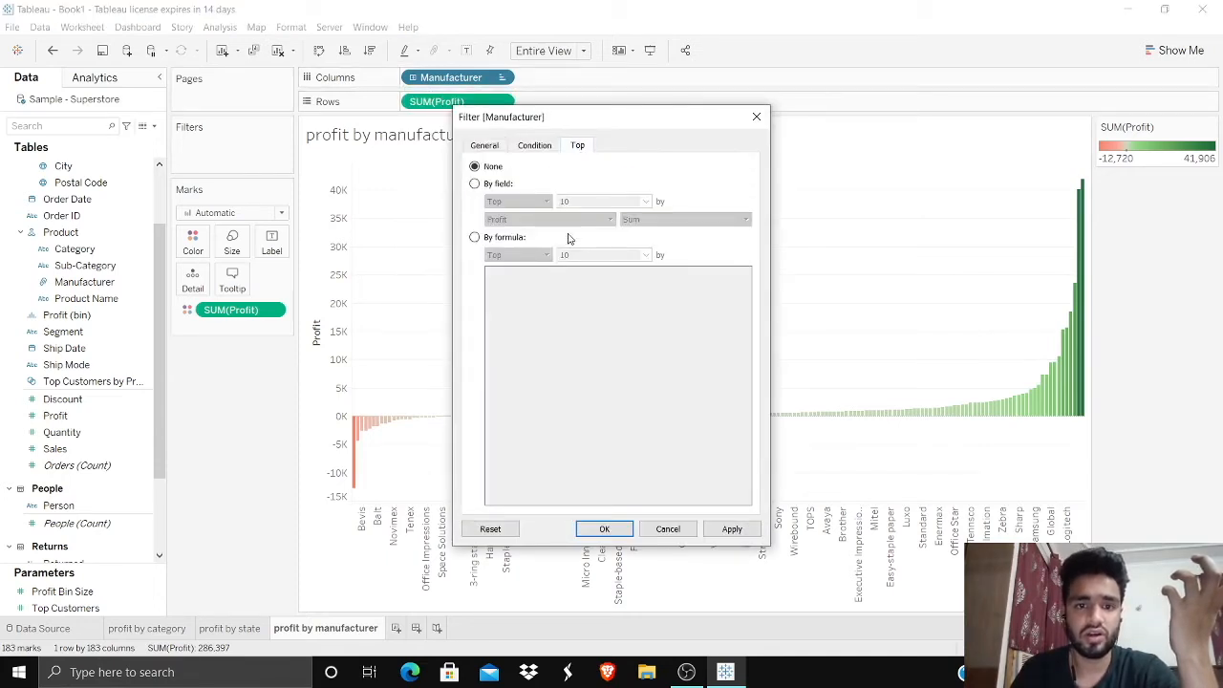
pyautogui.click(475, 183)
pyautogui.click(545, 201)
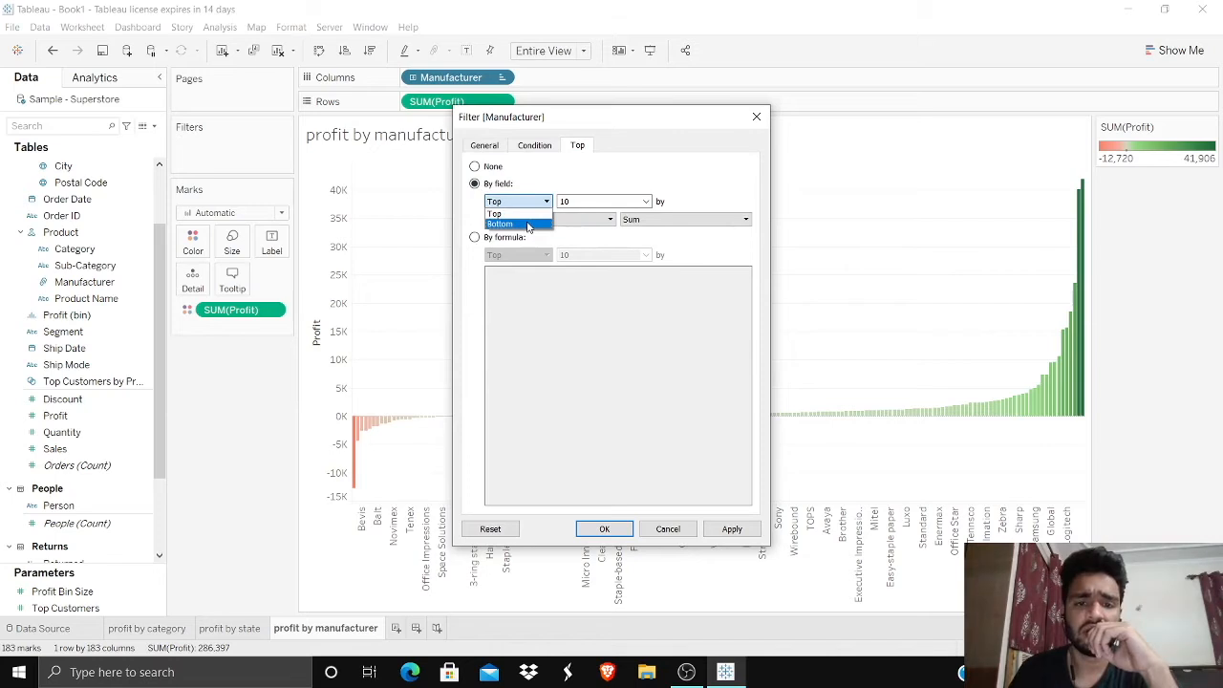
pyautogui.click(527, 224)
pyautogui.doubleClick(592, 201)
pyautogui.press('BackSpace')
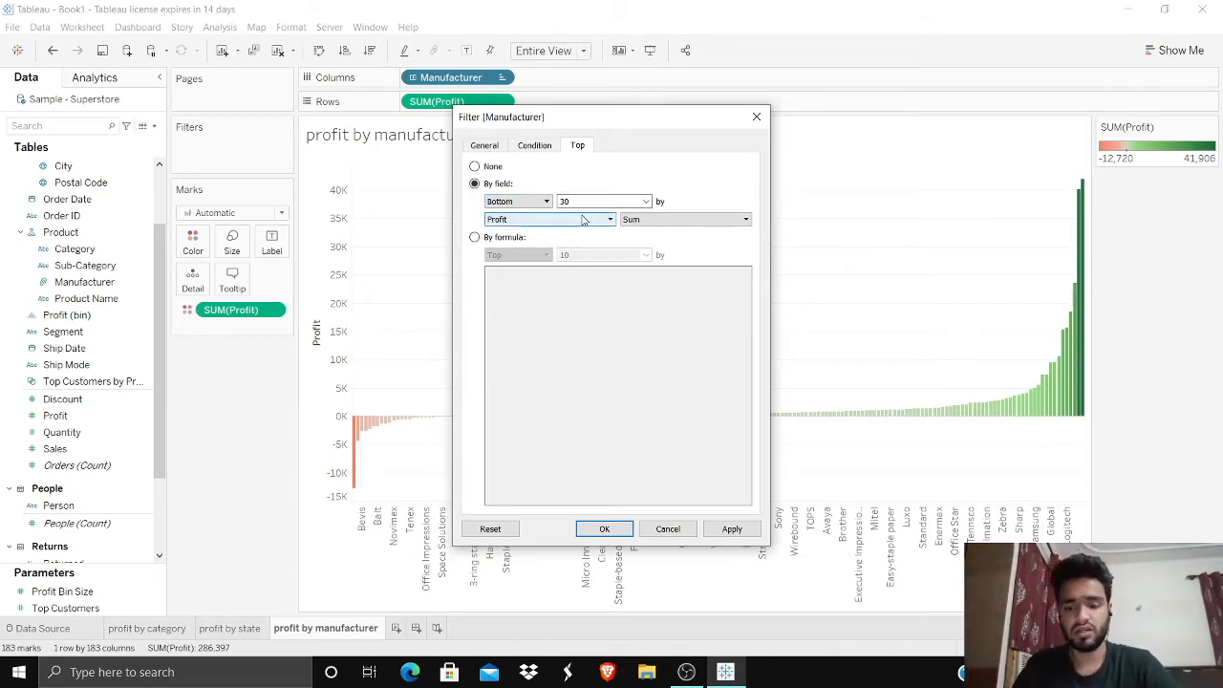
pyautogui.click(627, 535)
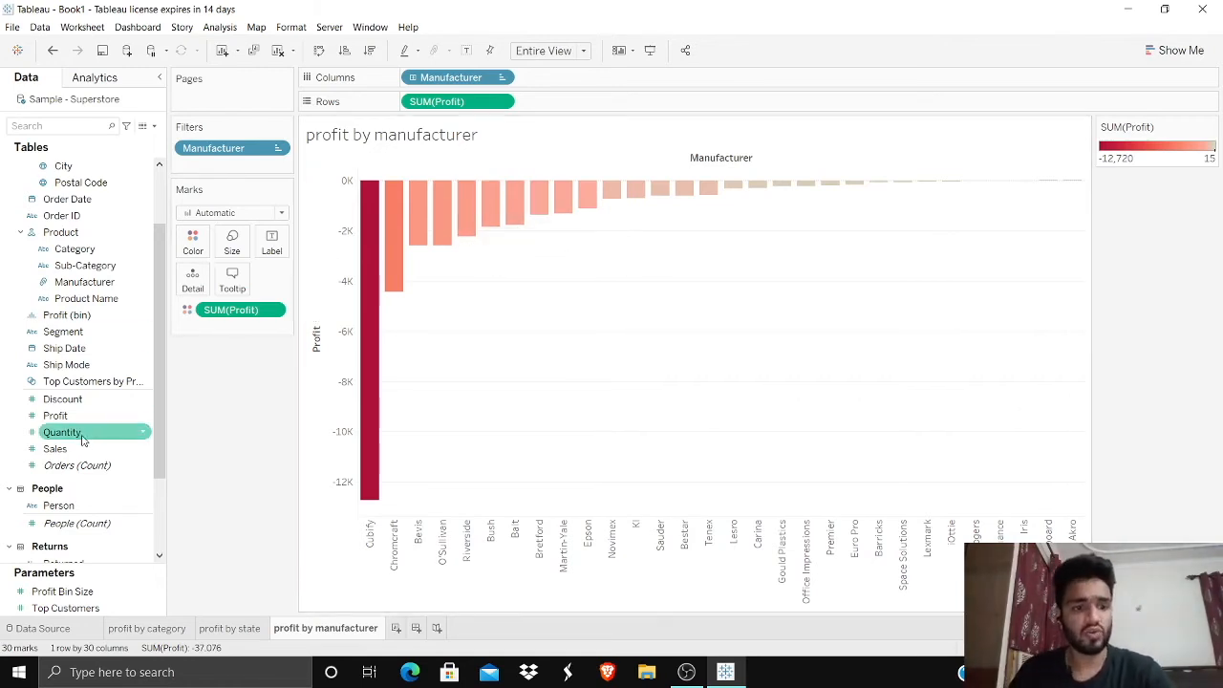
# Step: Add SUM(Quantity) to the rows of the manufacturer chart and place it ahead of SUM(Profit)
pyautogui.moveTo(83, 437); pyautogui.dragTo(574, 105)
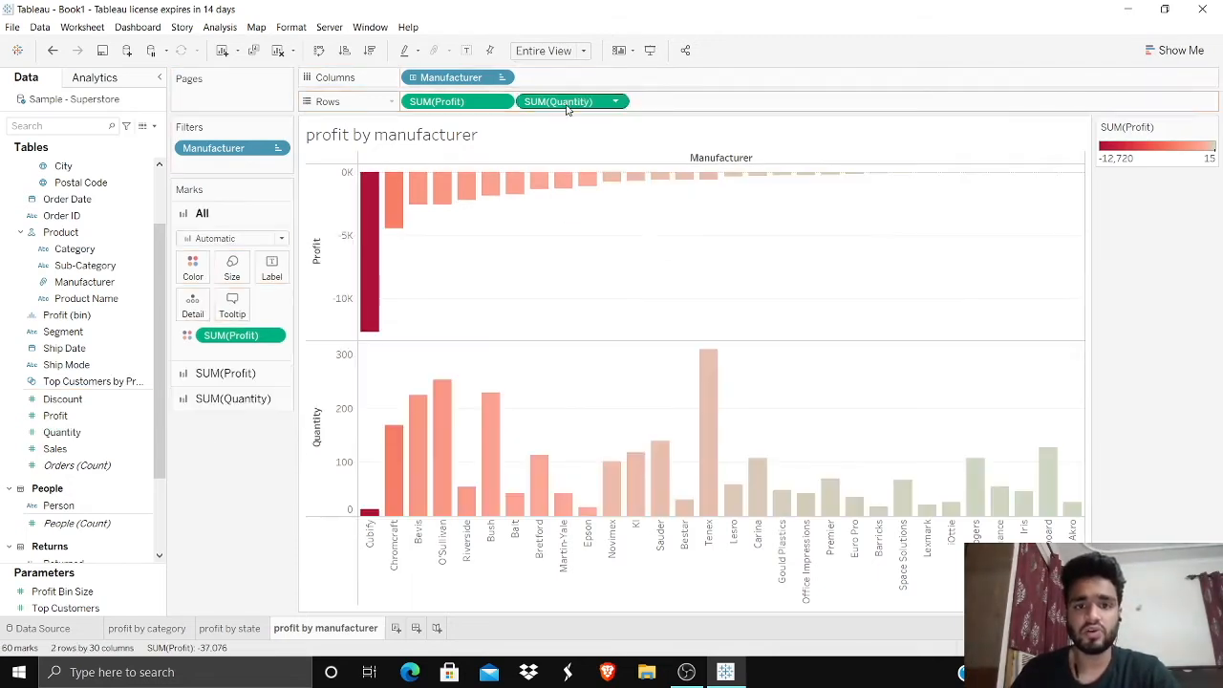
pyautogui.moveTo(470, 105); pyautogui.dragTo(707, 113)
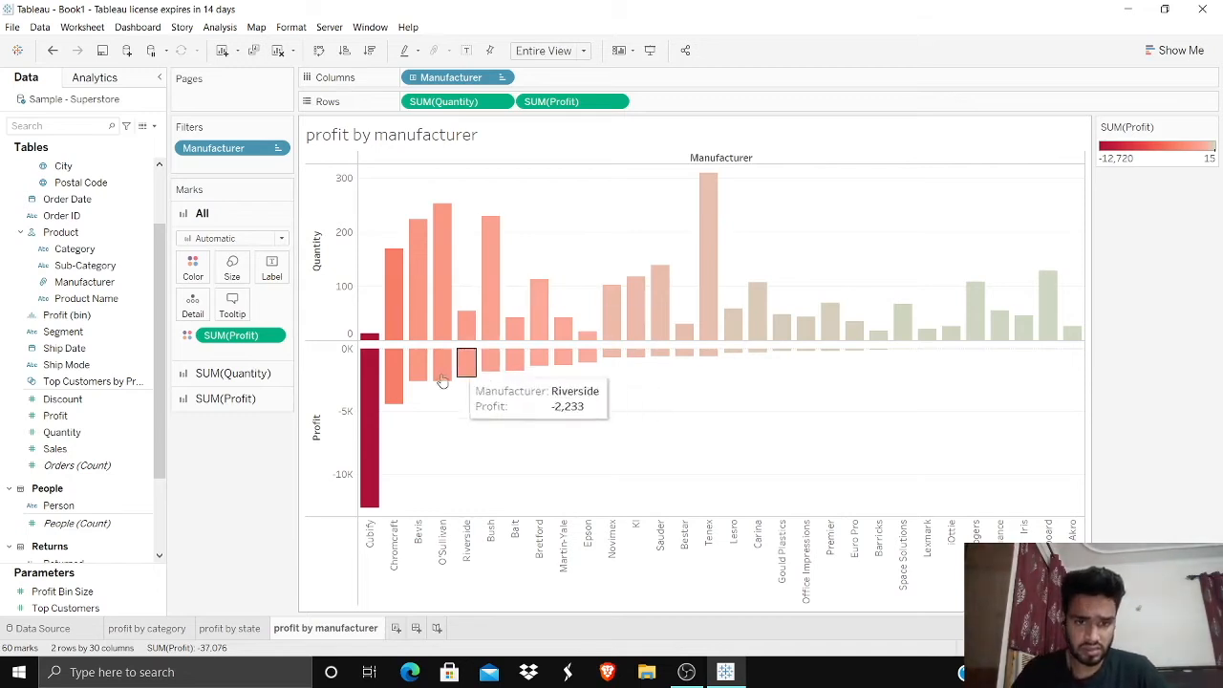
# Step: Remove the SUM(Profit) coloring from the SUM(Quantity) bars only
pyautogui.moveTo(378, 337)
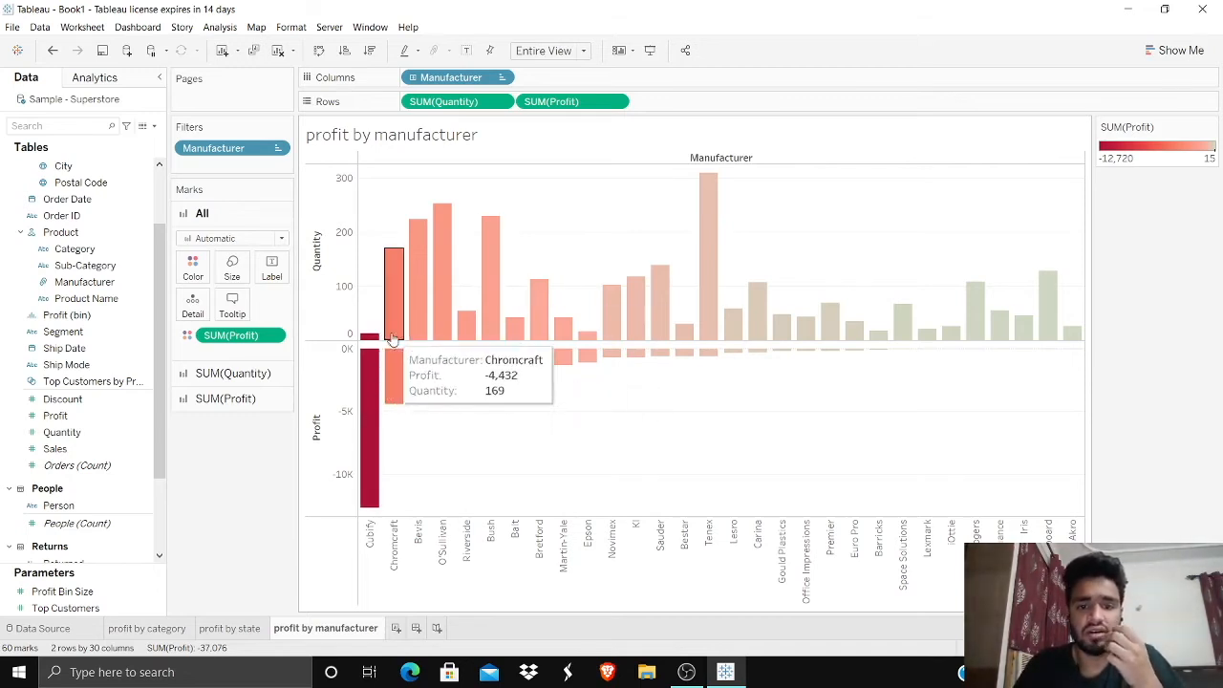
pyautogui.moveTo(405, 285)
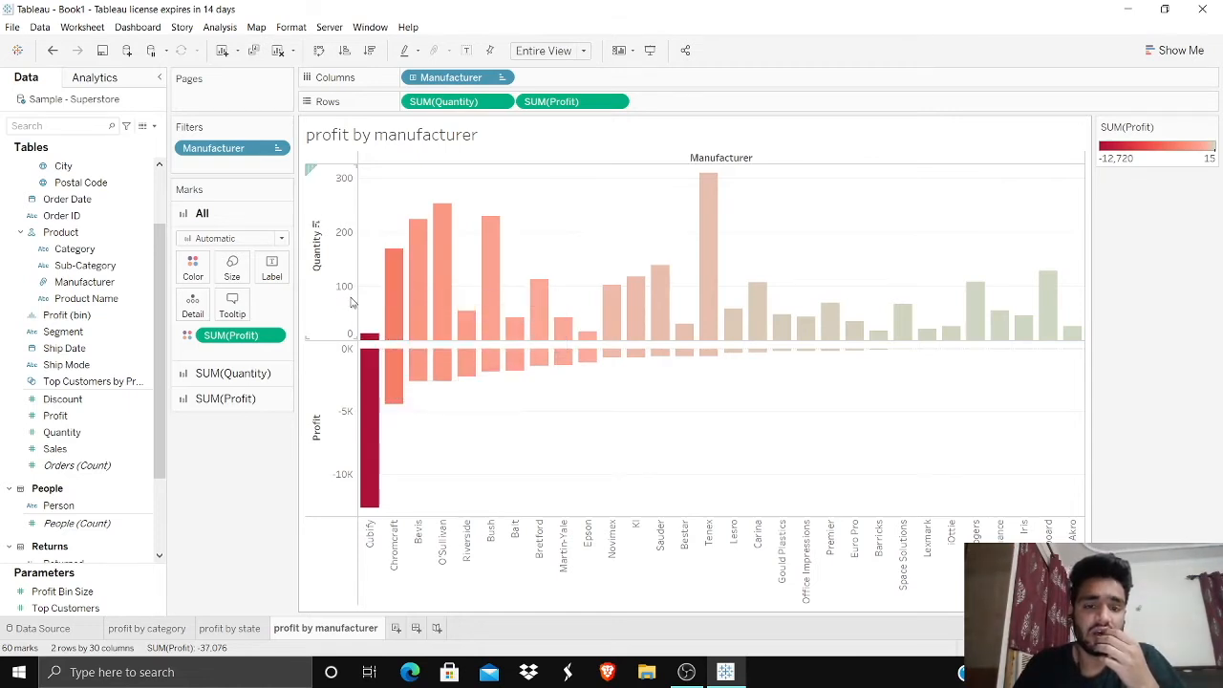
pyautogui.moveTo(370, 361)
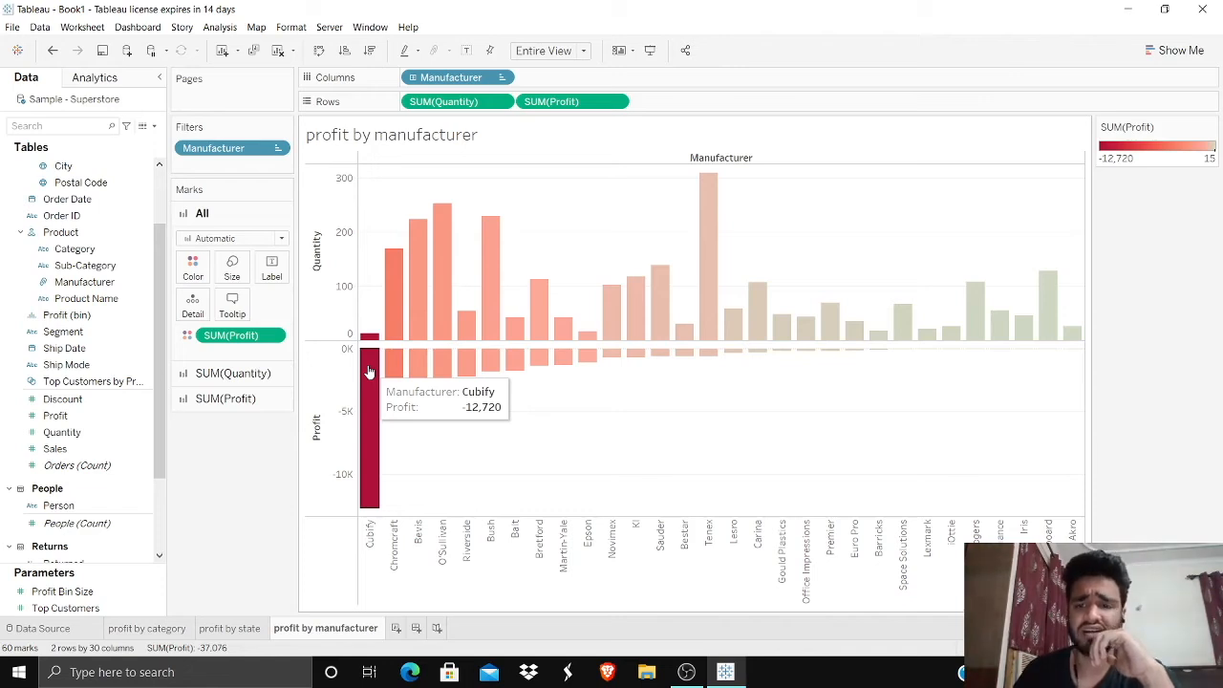
pyautogui.moveTo(538, 329)
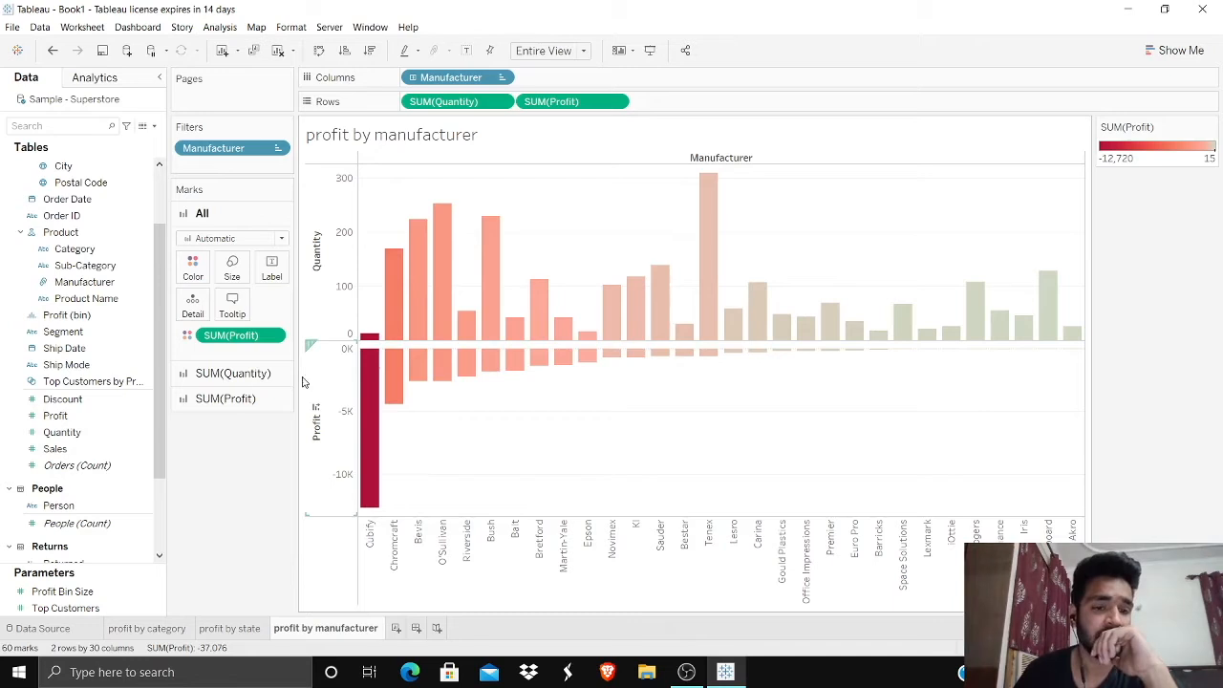
pyautogui.click(233, 372)
pyautogui.moveTo(243, 371); pyautogui.dragTo(238, 464)
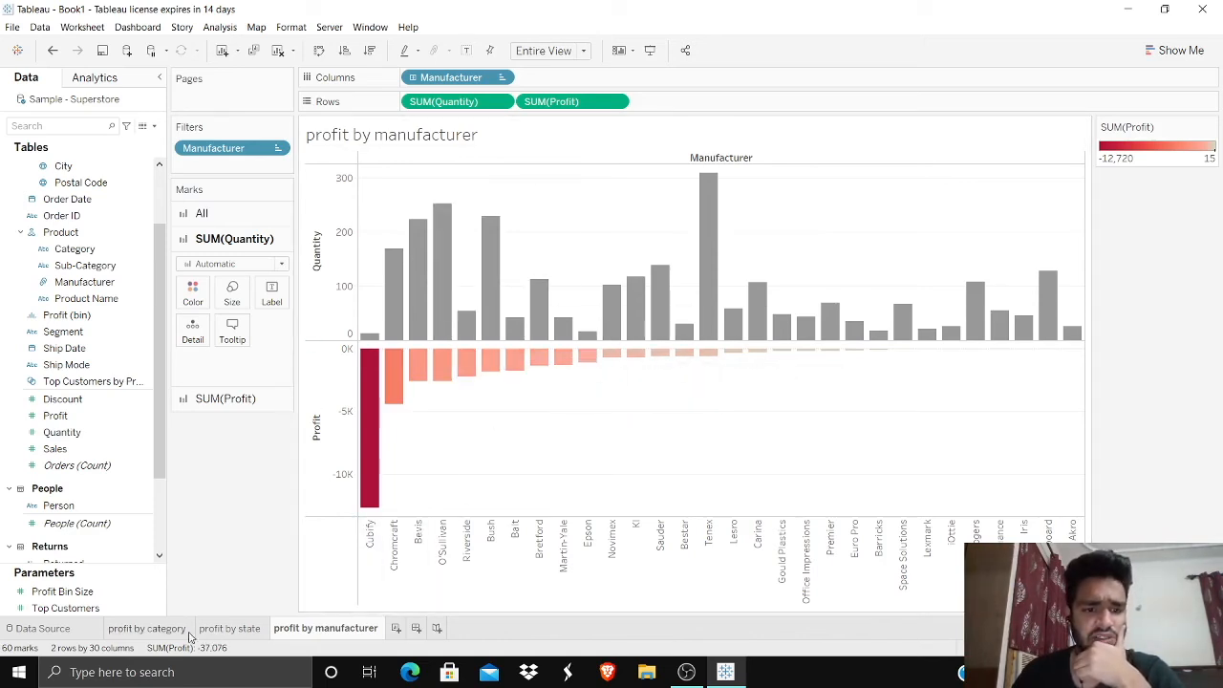
# Step: Create a new dashboard and set its fixed size to Generic Desktop (1366 x 768)
pyautogui.click(415, 628)
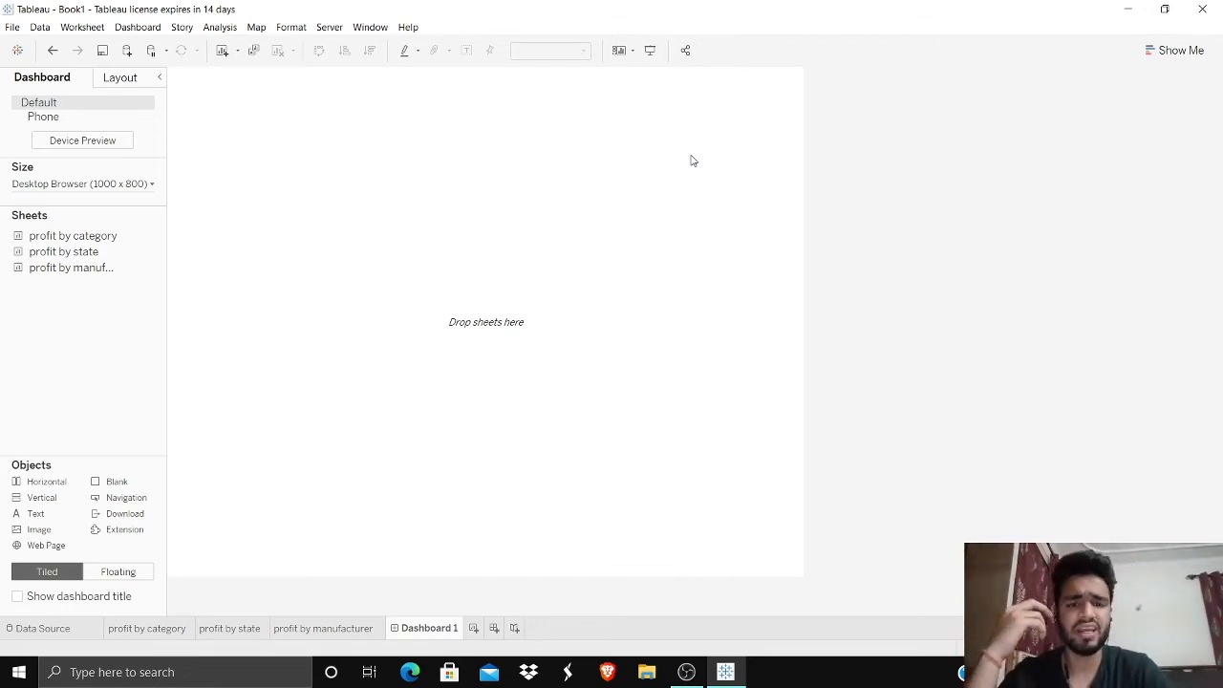
pyautogui.moveTo(71, 268); pyautogui.dragTo(103, 216)
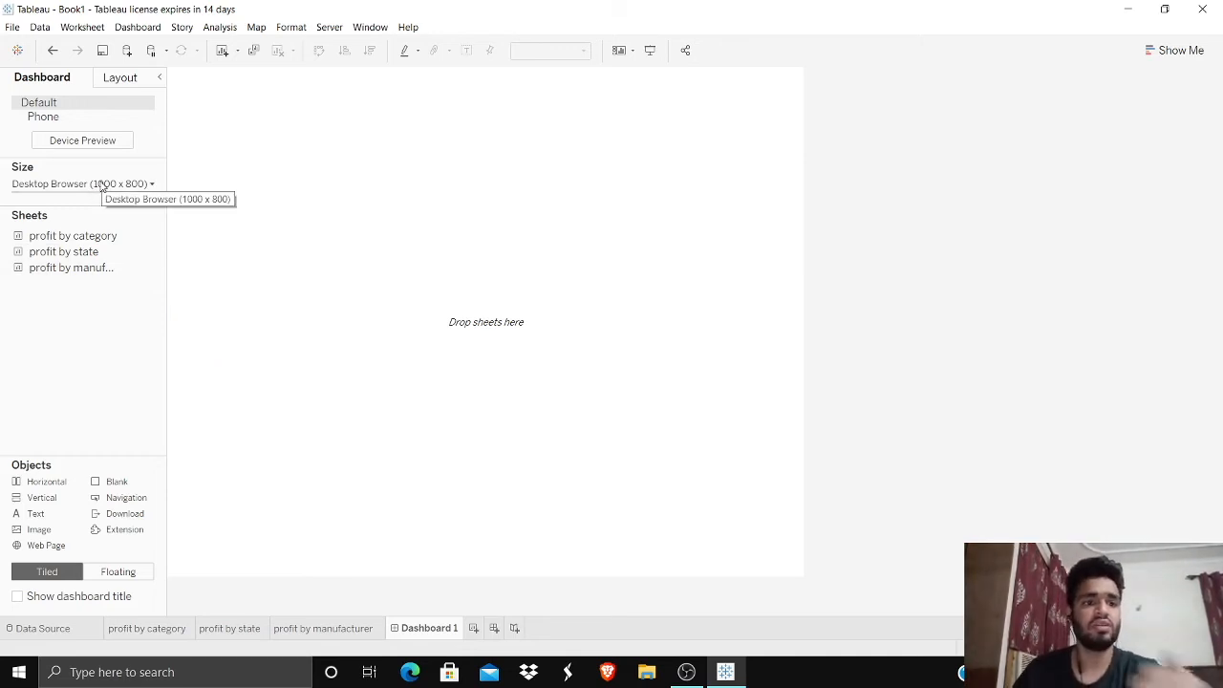
pyautogui.click(102, 183)
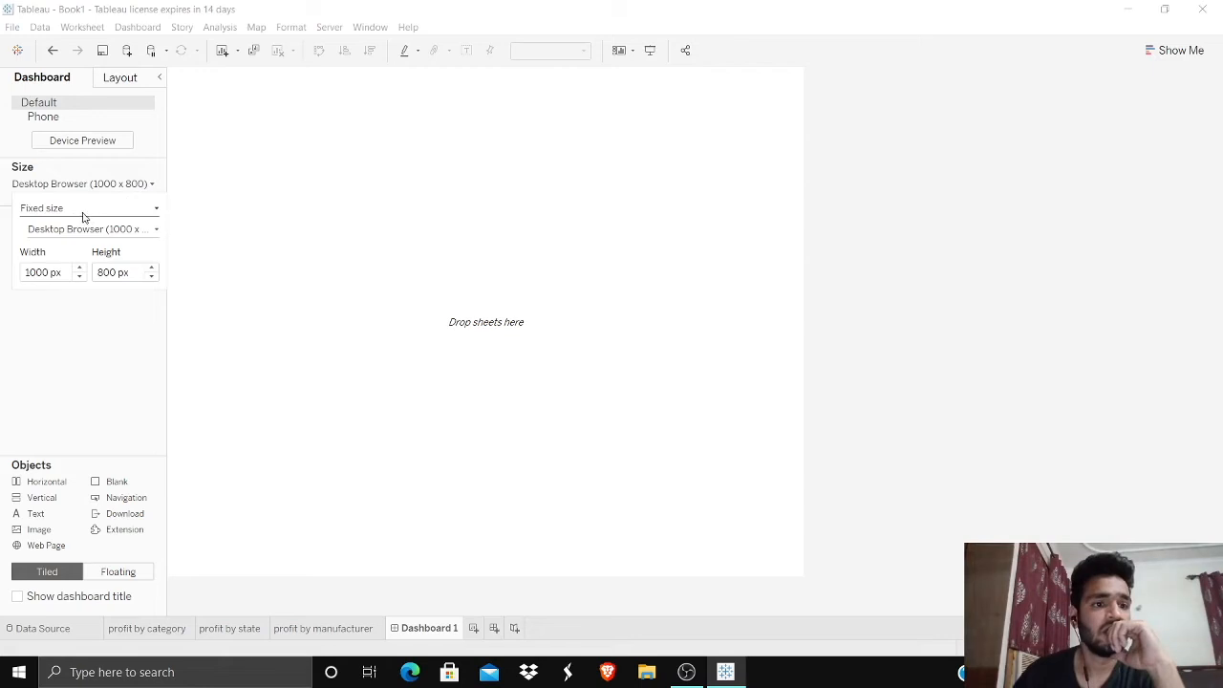
pyautogui.click(72, 230)
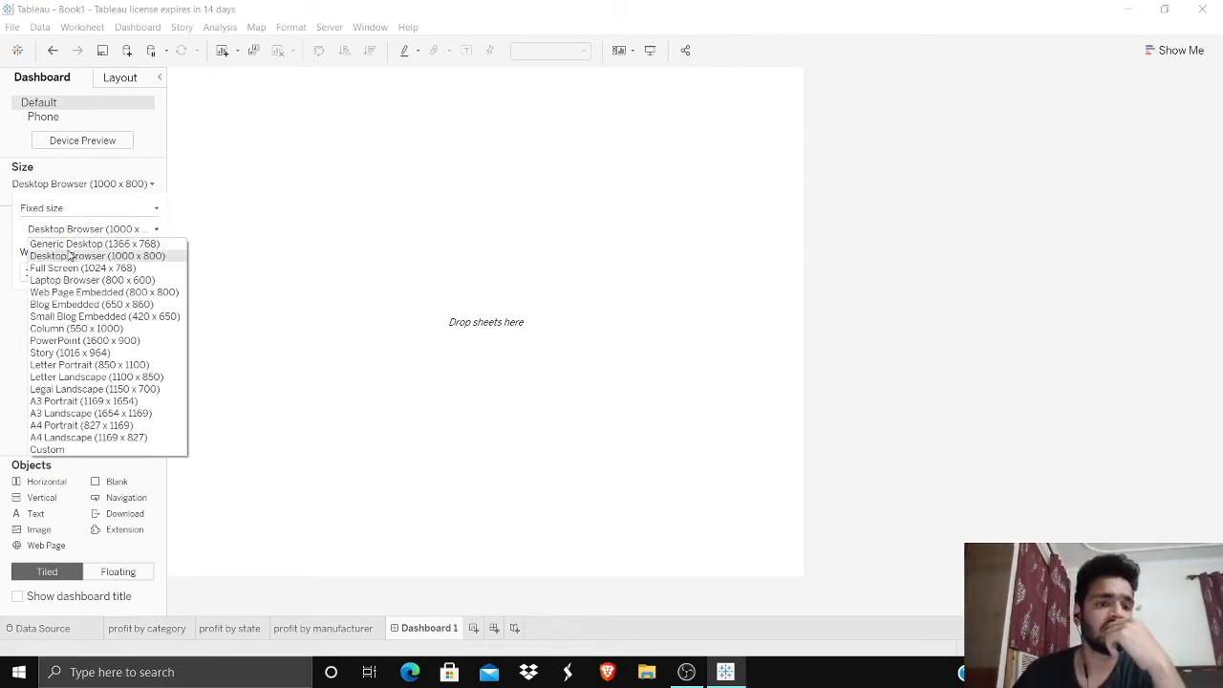
pyautogui.click(68, 245)
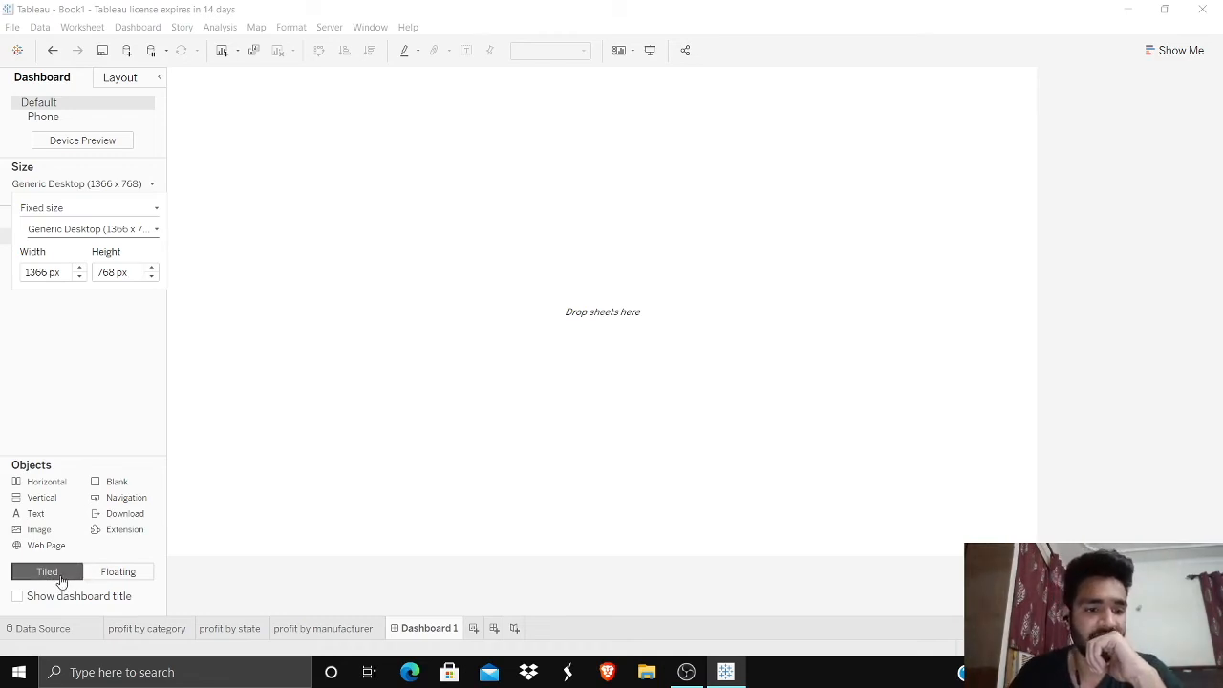
pyautogui.click(106, 574)
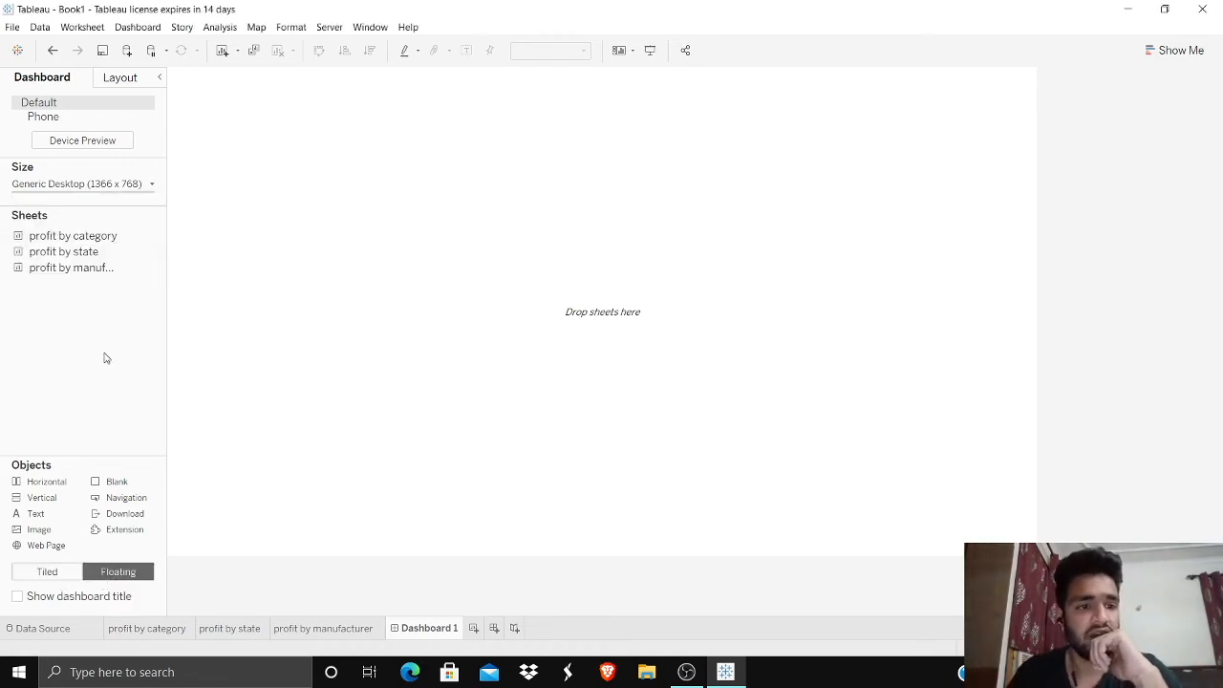
pyautogui.moveTo(82, 237); pyautogui.dragTo(241, 171)
pyautogui.moveTo(382, 161); pyautogui.dragTo(372, 133)
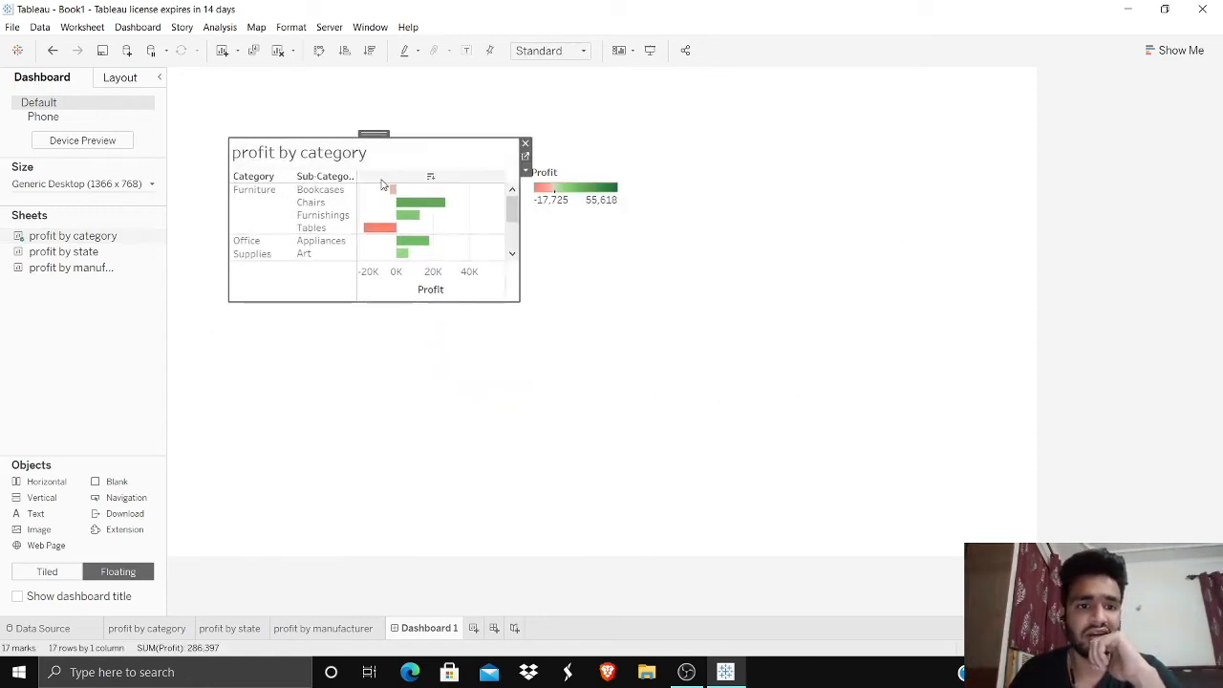
pyautogui.click(525, 145)
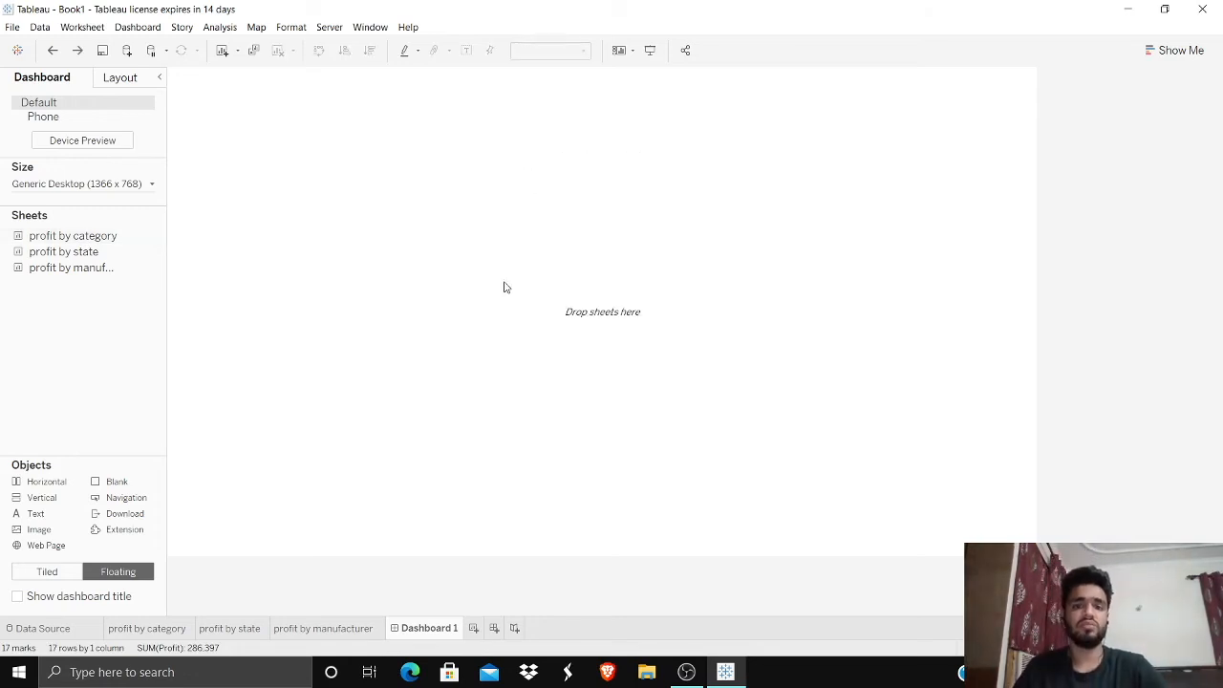
pyautogui.click(48, 578)
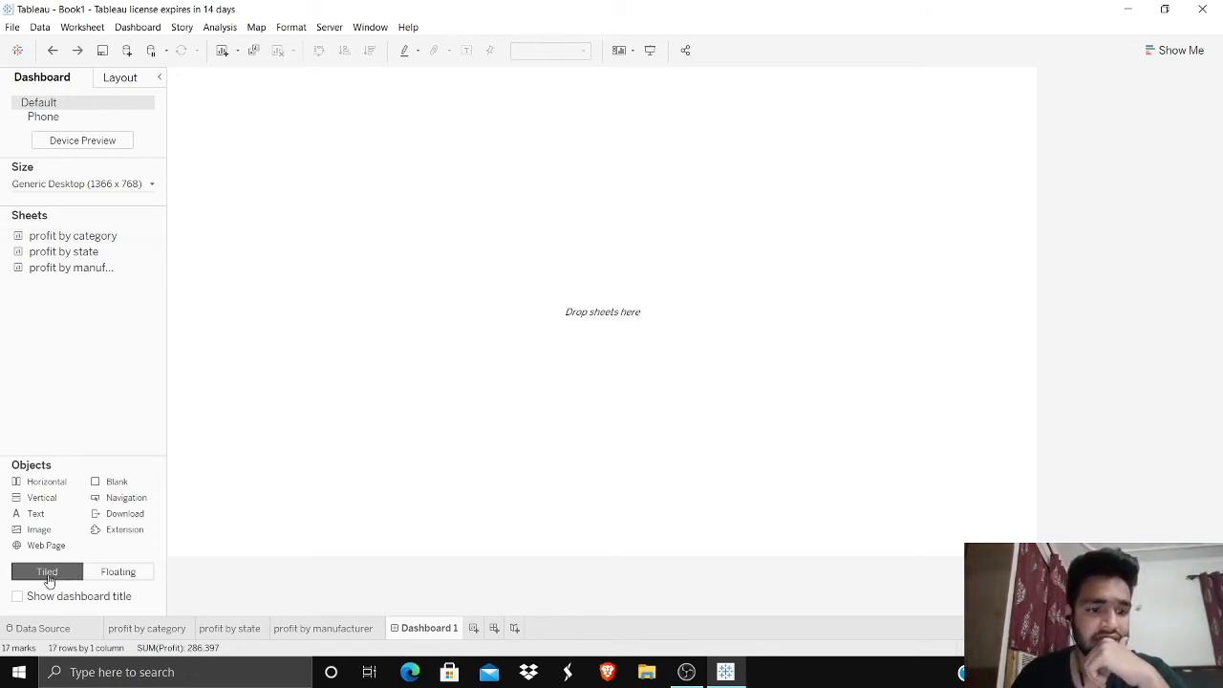
# Step: Place the profit by category sheet on the empty dashboard as a tiled item
pyautogui.moveTo(59, 242)
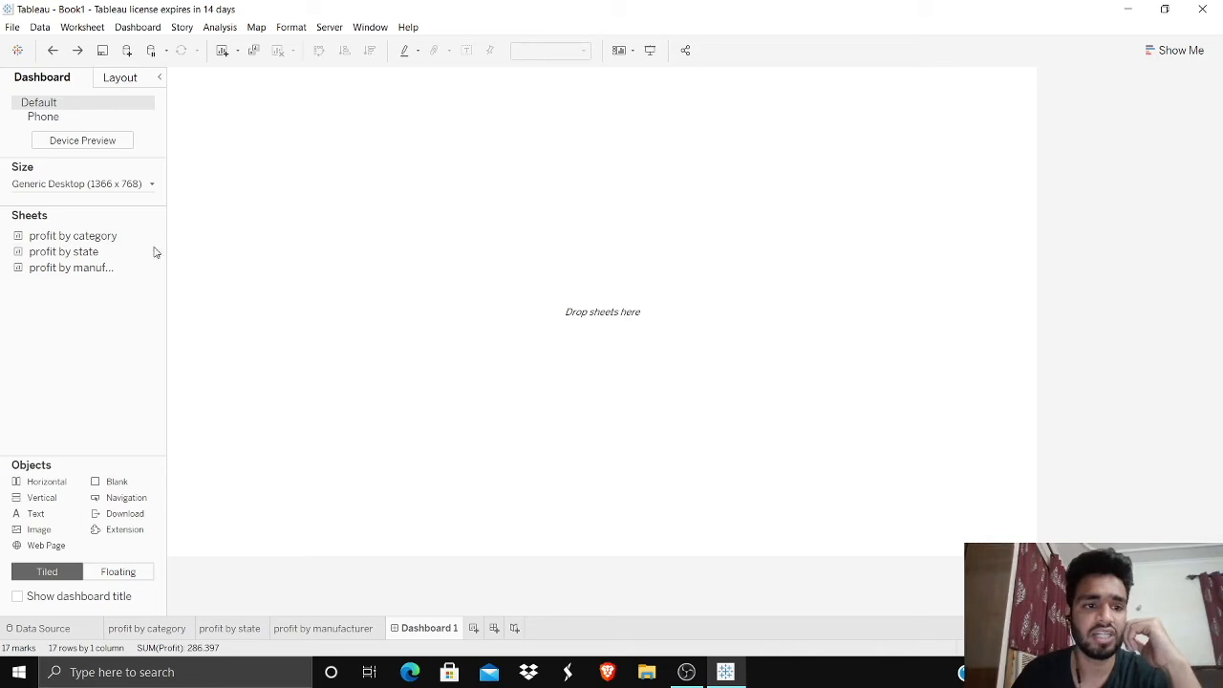
pyautogui.moveTo(75, 239); pyautogui.dragTo(220, 244)
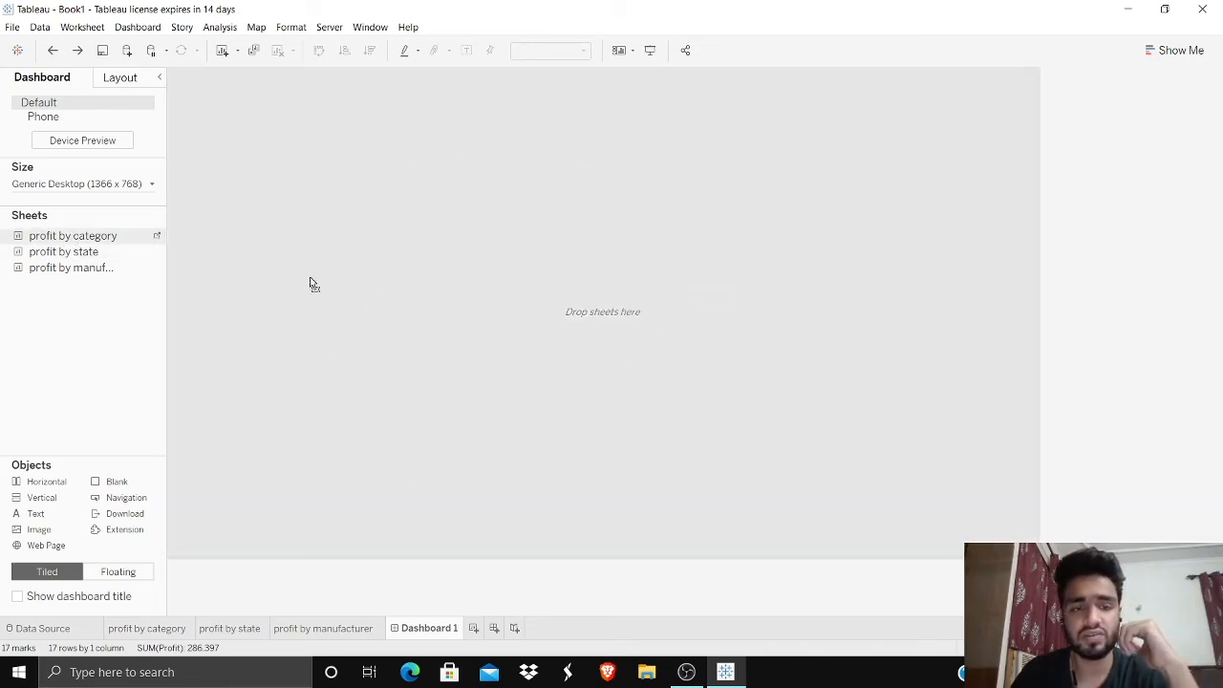
pyautogui.moveTo(321, 224); pyautogui.dragTo(320, 223)
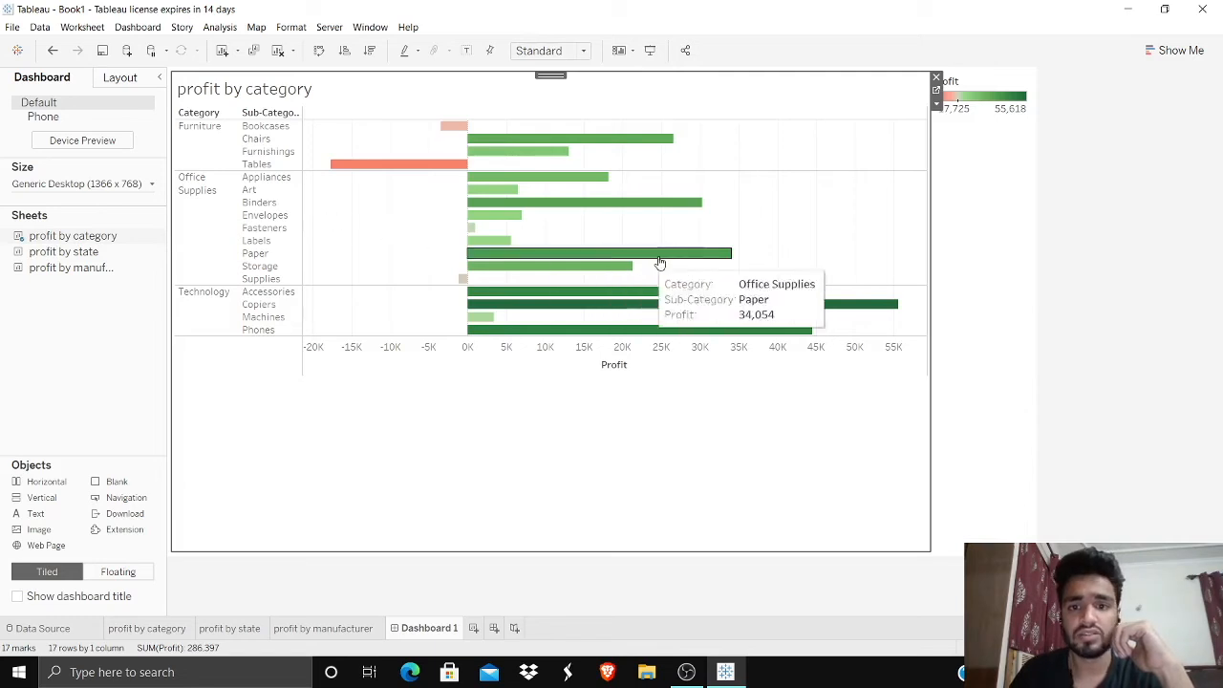
# Step: Set the profit by category chart's fit to Entire View and remove its Profit color legend from the dashboard
pyautogui.click(573, 51)
pyautogui.click(541, 109)
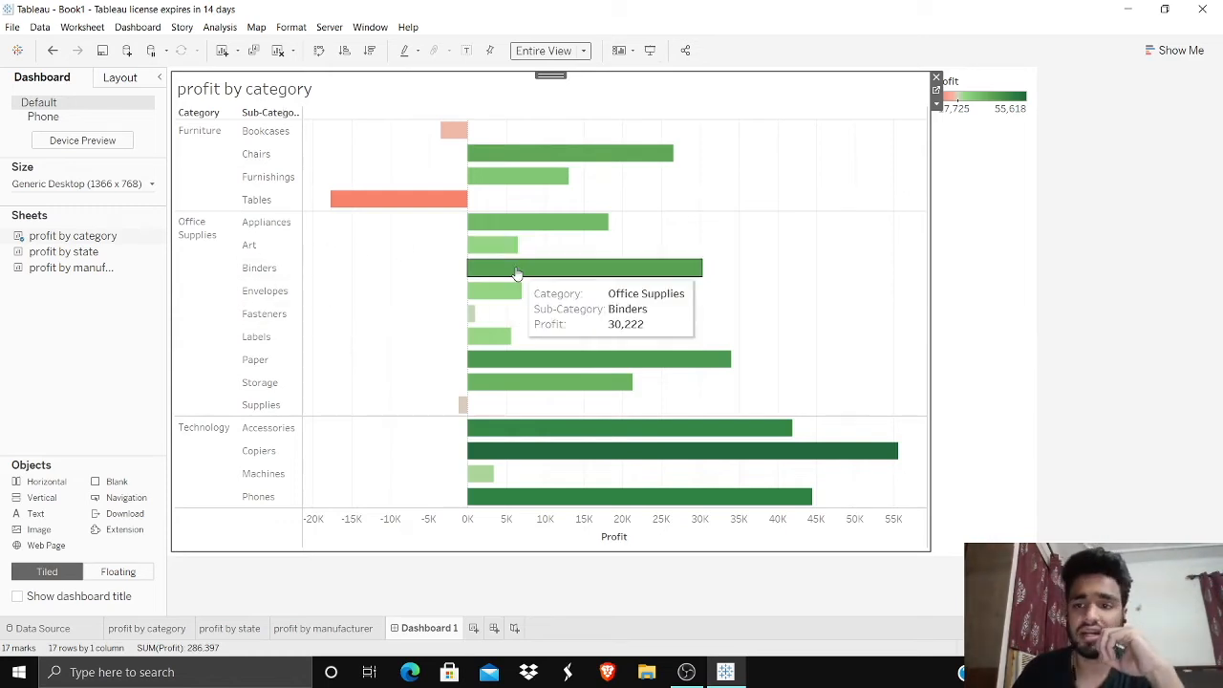
pyautogui.click(989, 105)
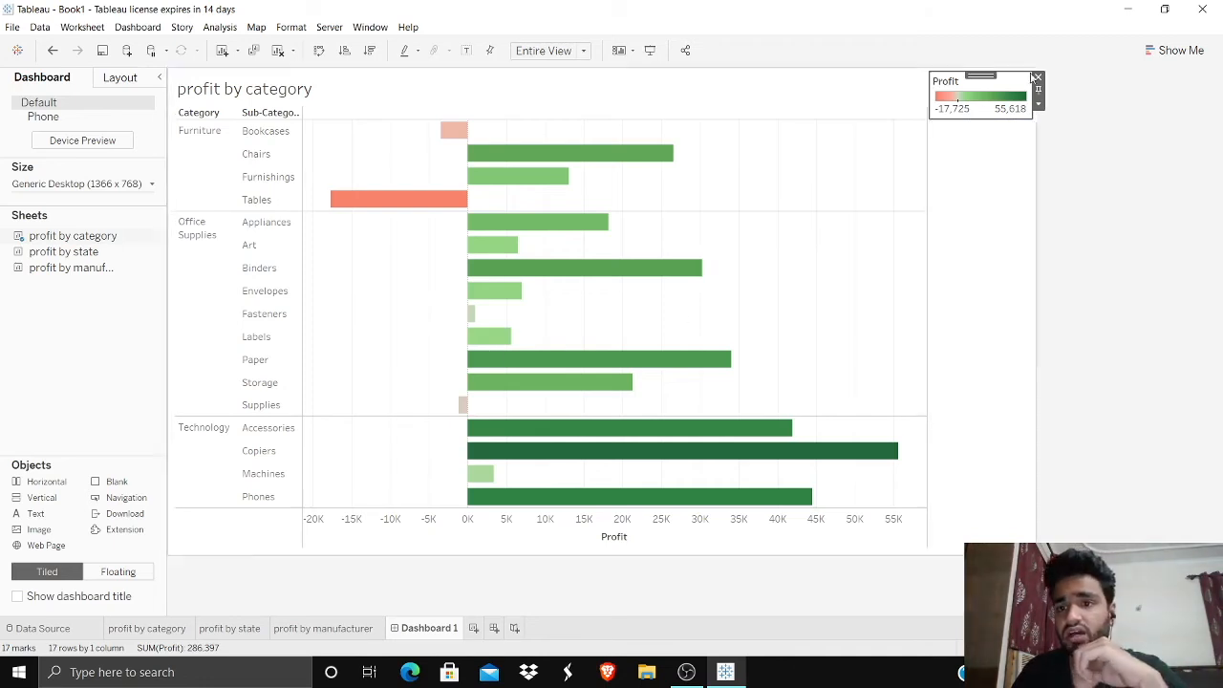
pyautogui.click(1037, 77)
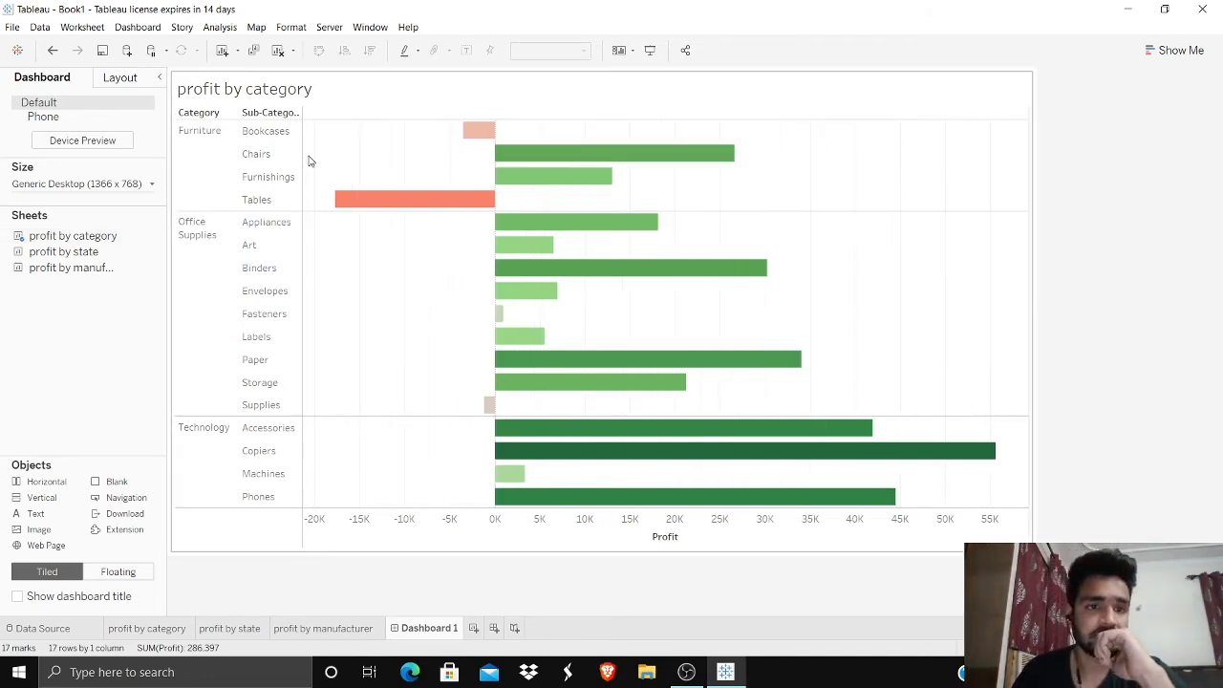
# Step: Place the profit by state map to the right of the category chart and remove its Profit color legend
pyautogui.moveTo(67, 258)
pyautogui.moveTo(59, 253); pyautogui.dragTo(205, 271)
pyautogui.moveTo(606, 283); pyautogui.dragTo(795, 317)
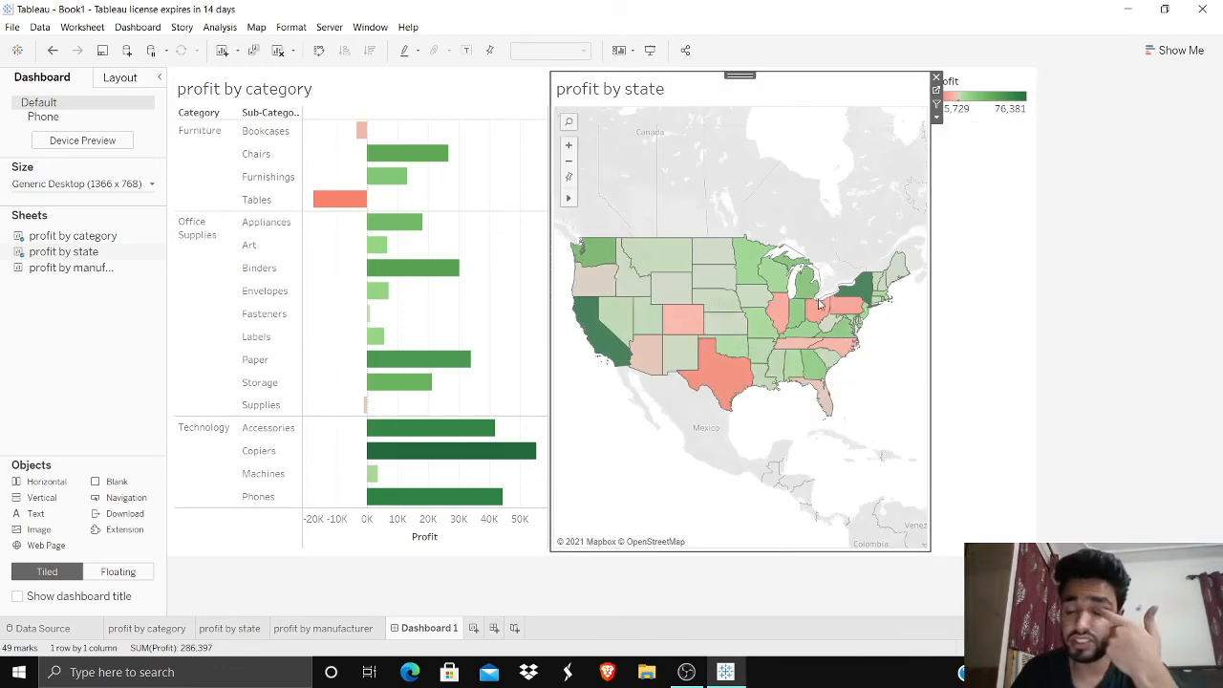
pyautogui.click(989, 96)
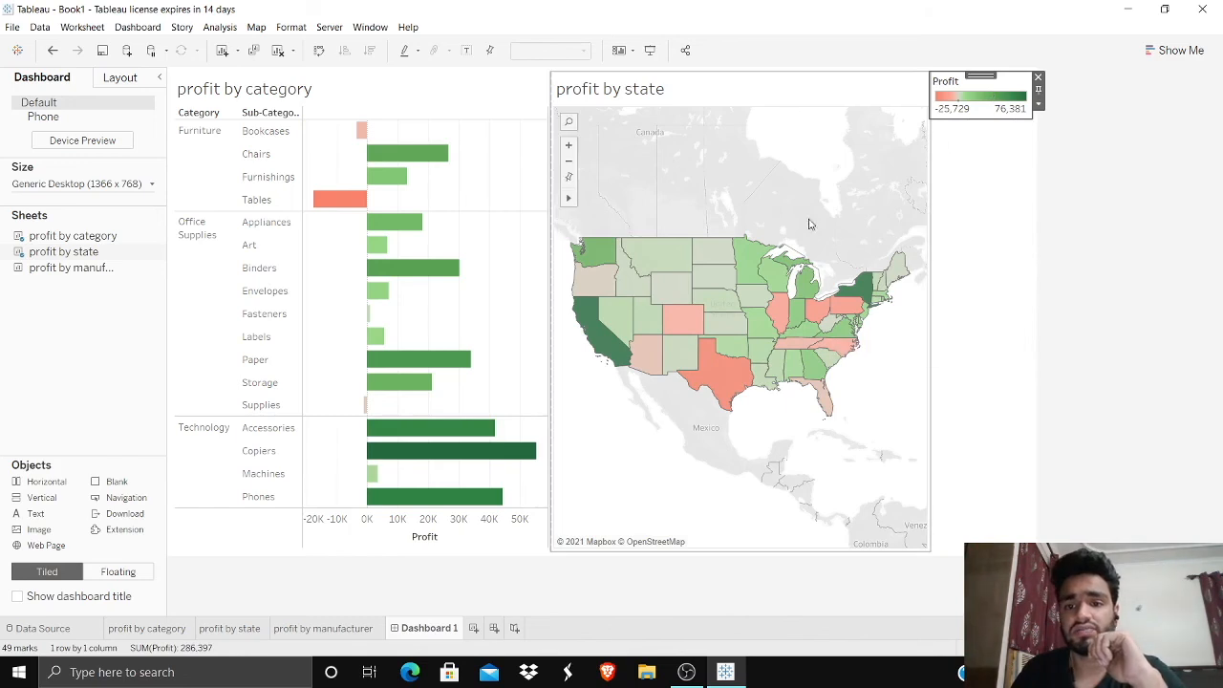
pyautogui.click(1037, 76)
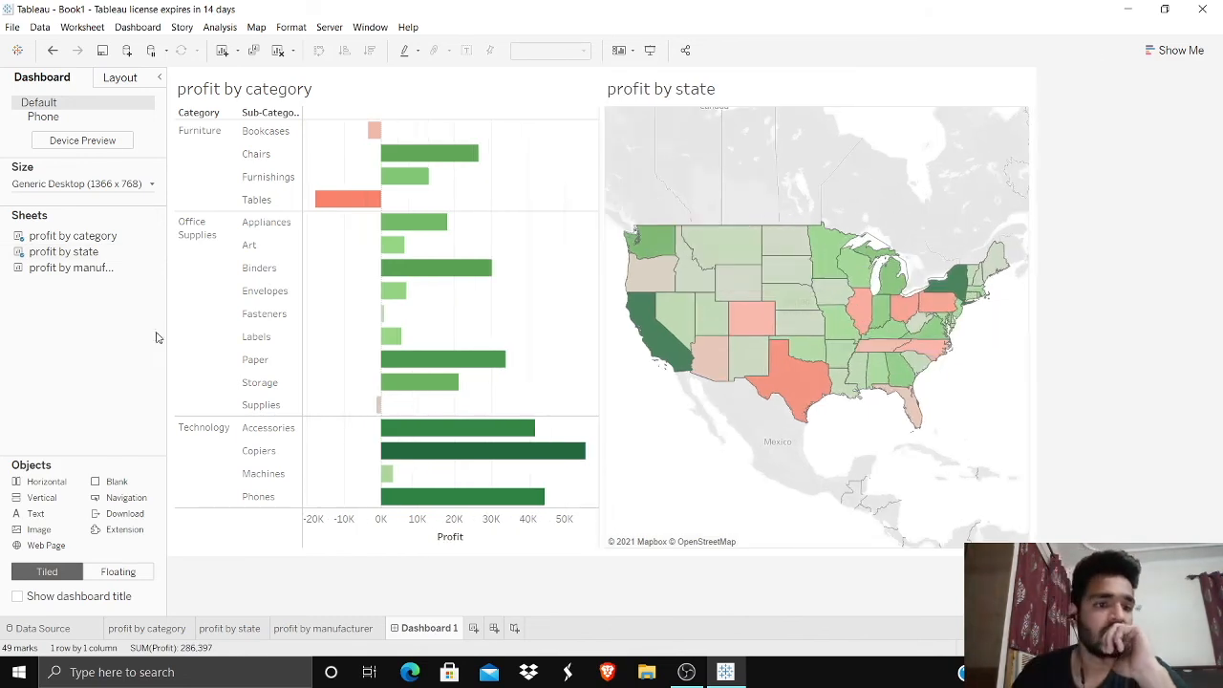
# Step: Place the profit by manufacturer sheet below the state map and remove its Profit color legend
pyautogui.moveTo(128, 285); pyautogui.dragTo(840, 401)
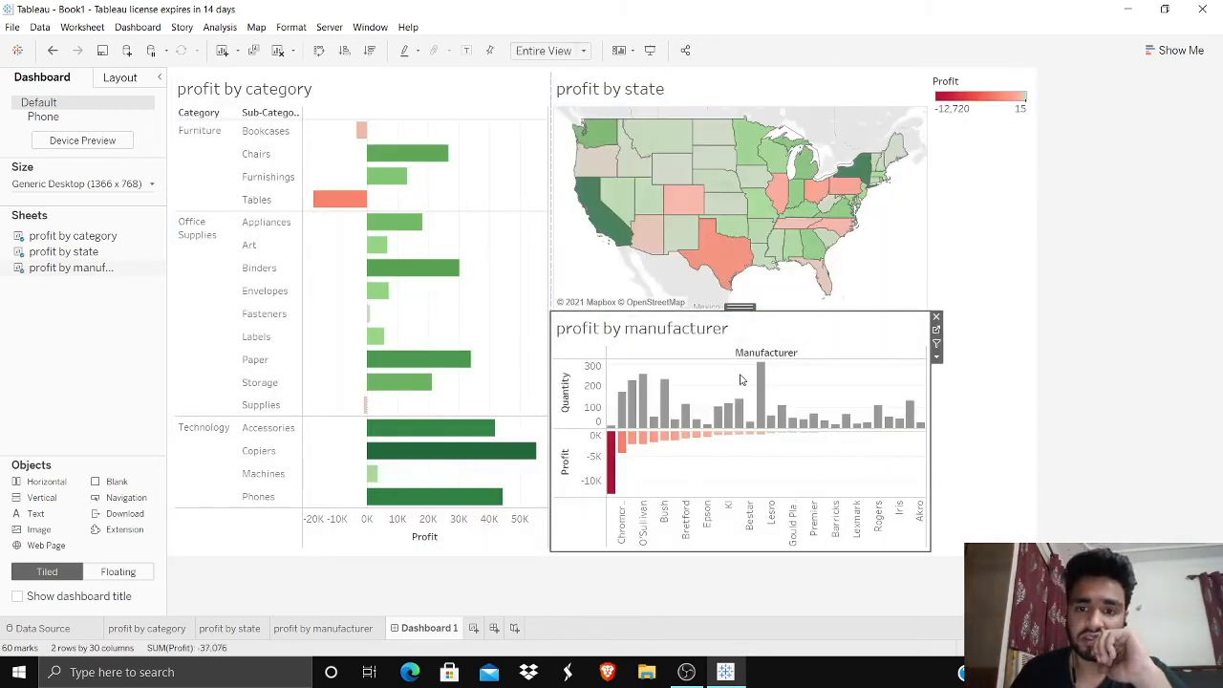
pyautogui.click(993, 114)
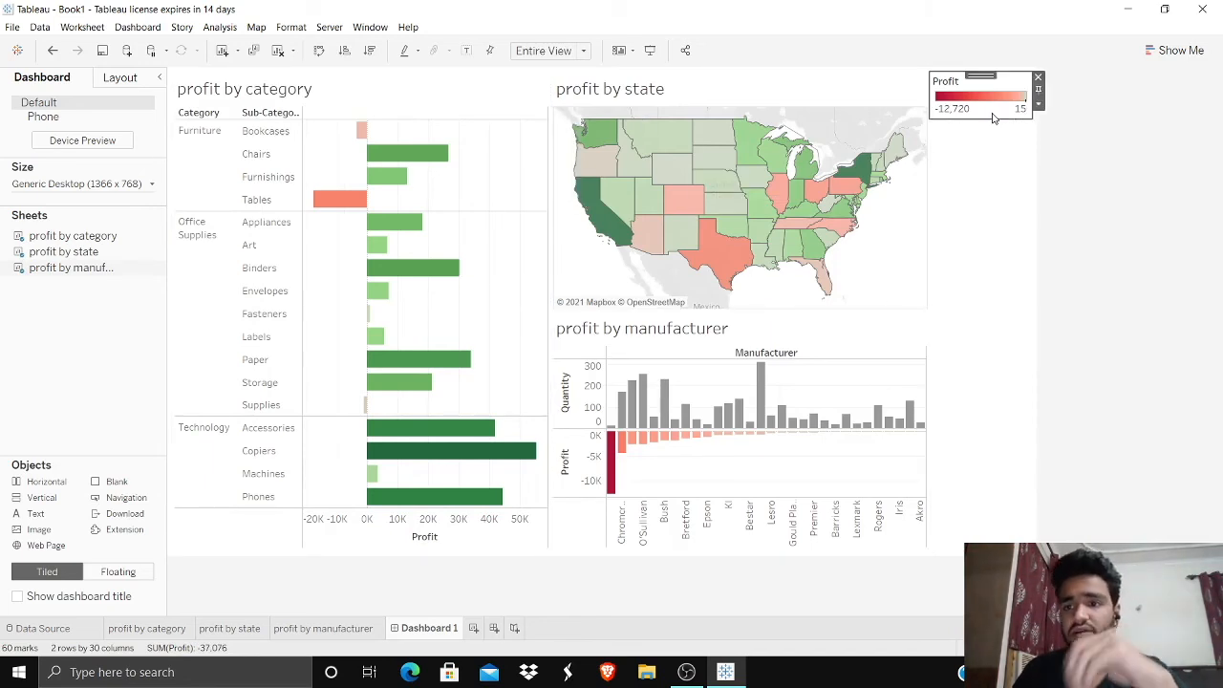
pyautogui.click(1038, 77)
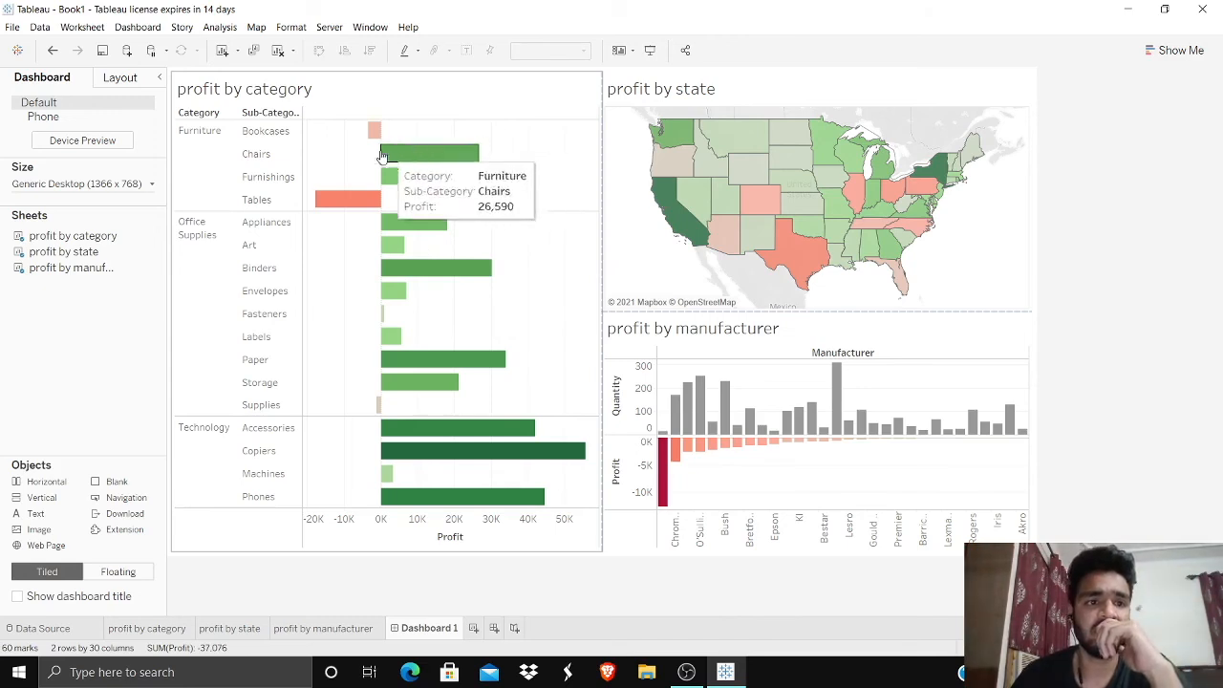
# Step: Use the profit by category chart as a filter and test it on the dashboard with the Tables and Appliances bars
pyautogui.click(580, 107)
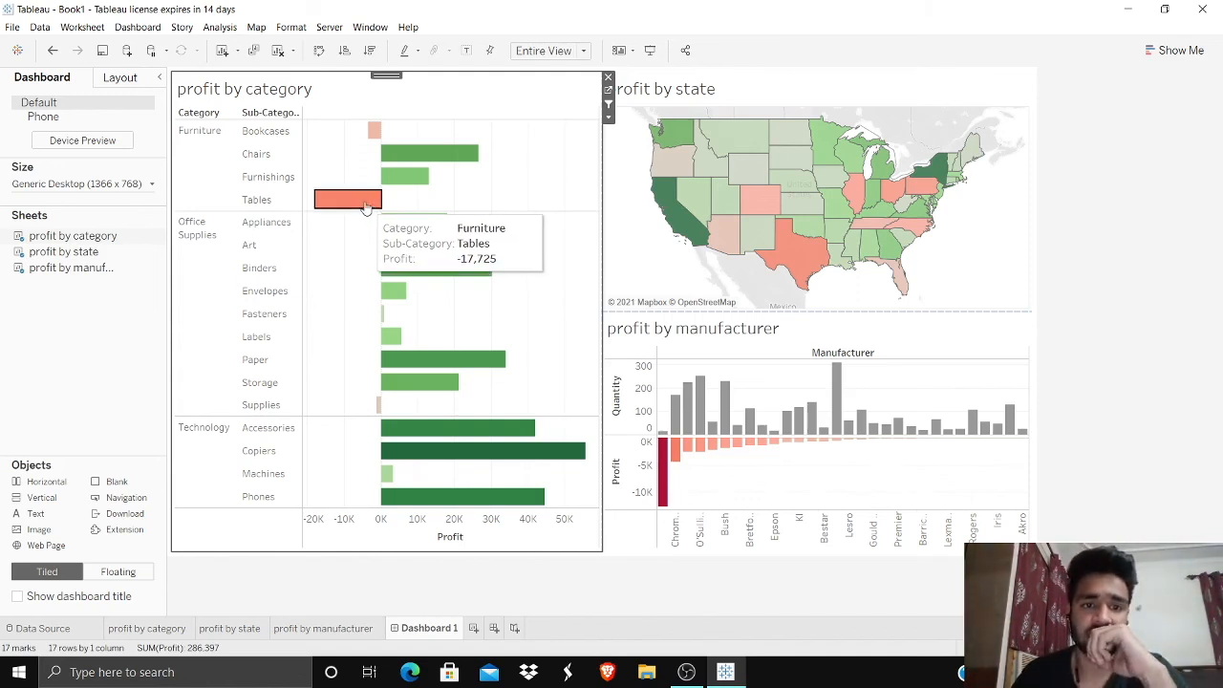
pyautogui.click(366, 208)
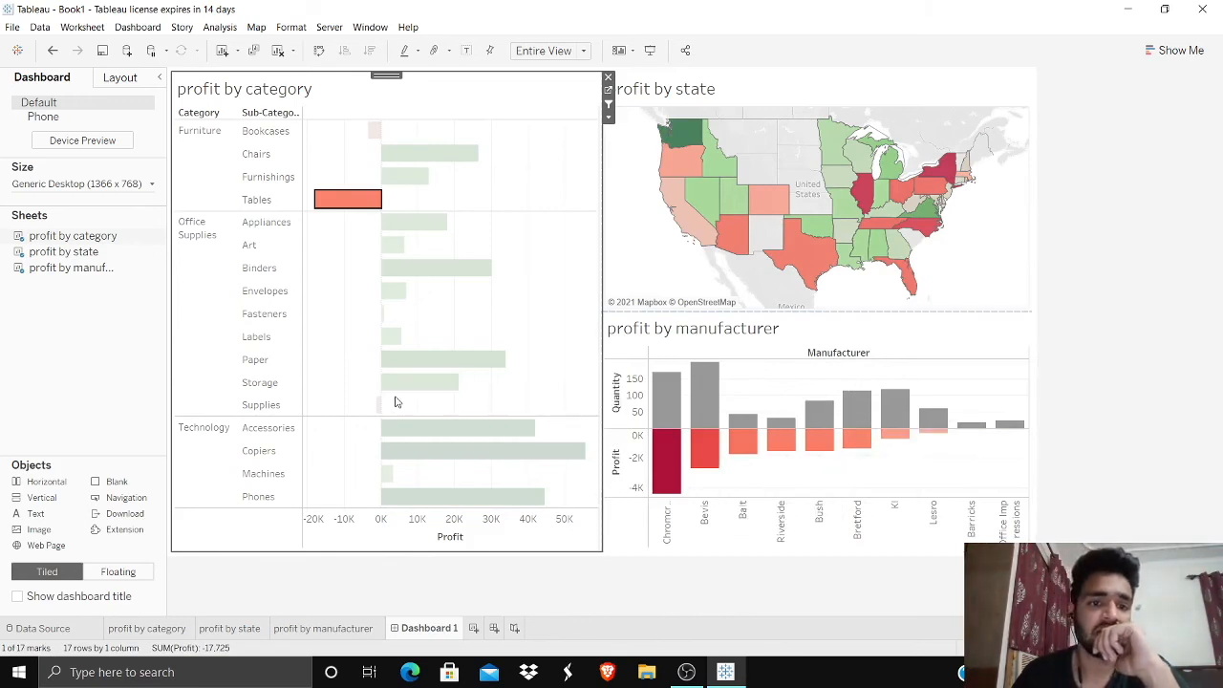
pyautogui.click(415, 222)
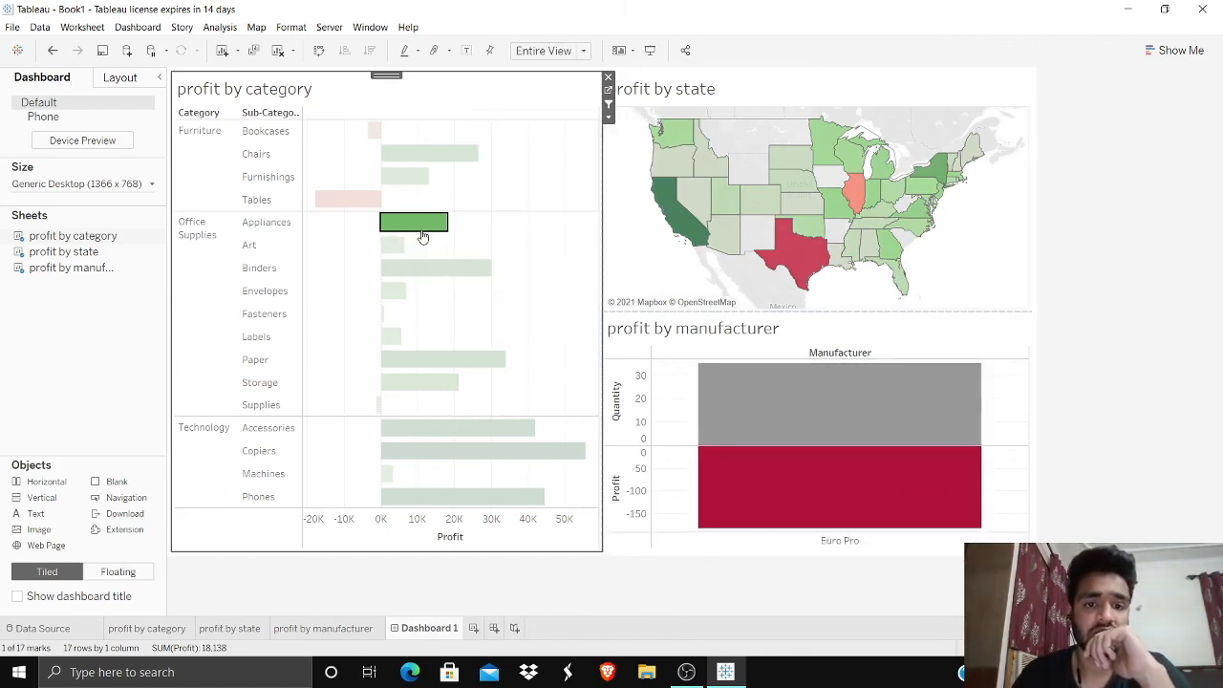
pyautogui.click(344, 200)
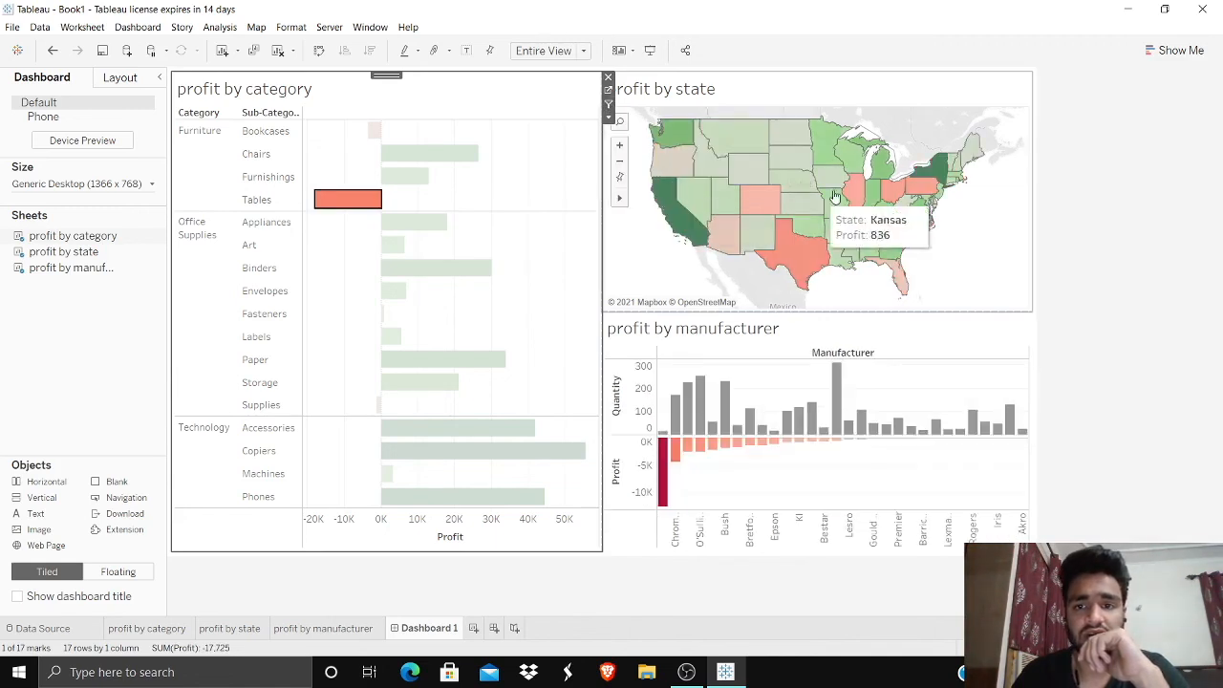
# Step: Use the profit by state map as a filter and limit the other dashboard sheets to Illinois
pyautogui.click(855, 195)
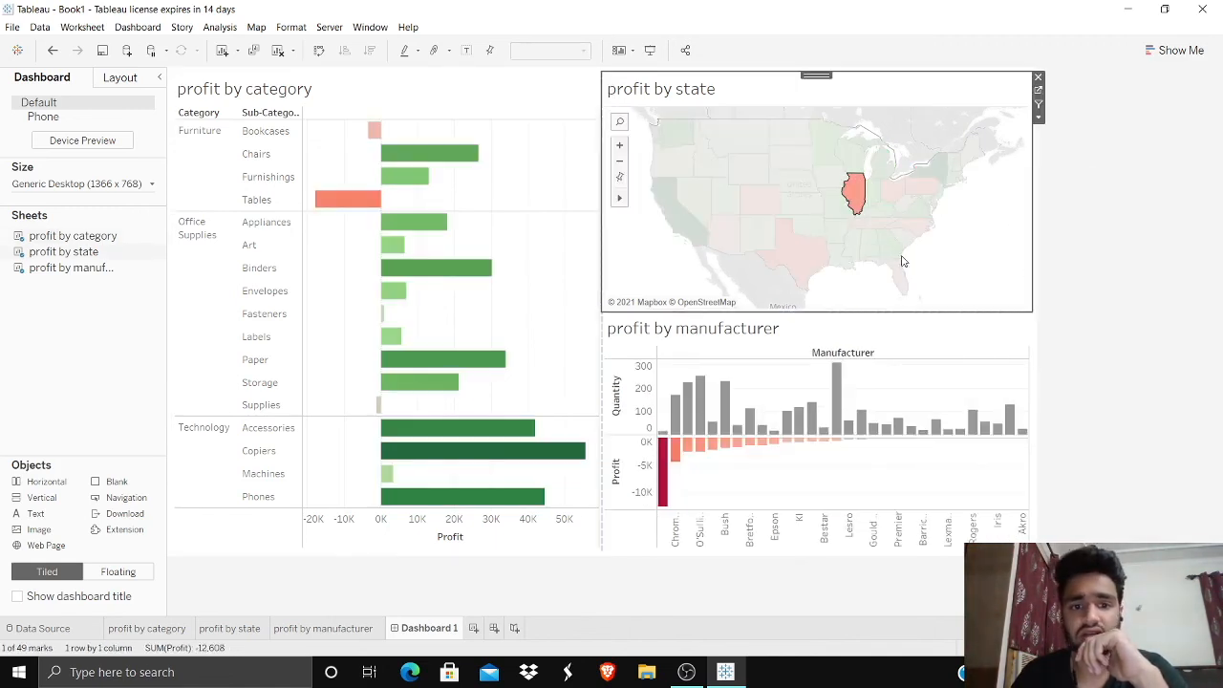
pyautogui.click(1039, 104)
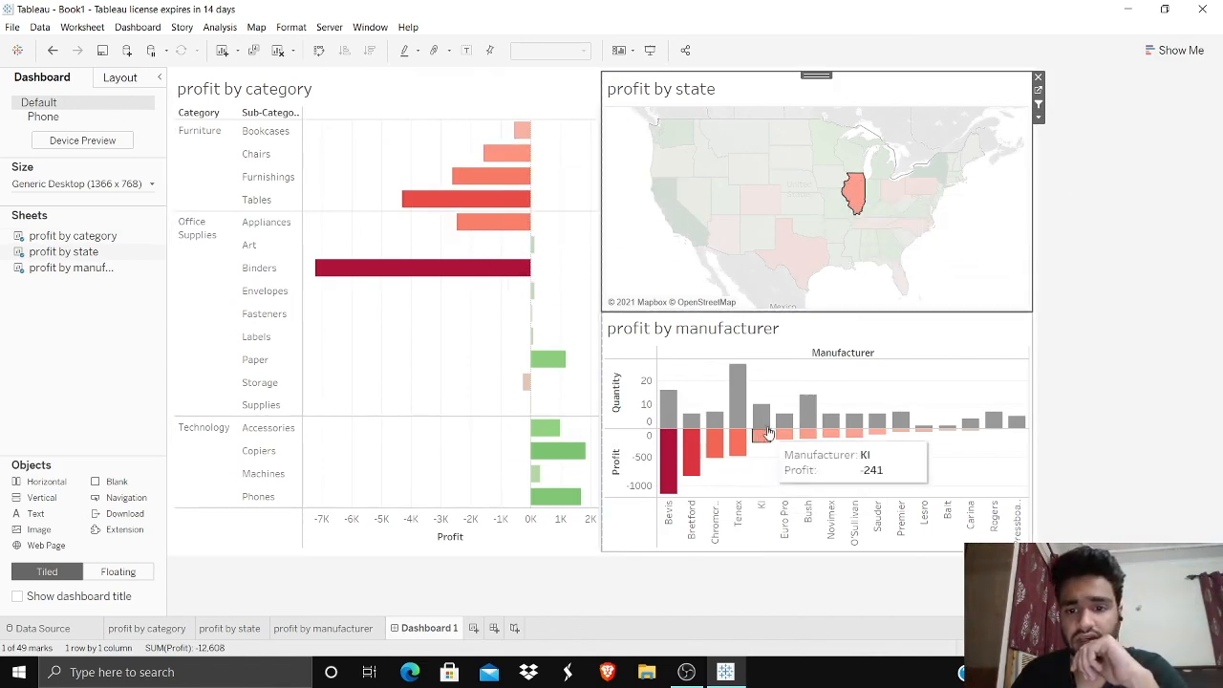
pyautogui.click(864, 394)
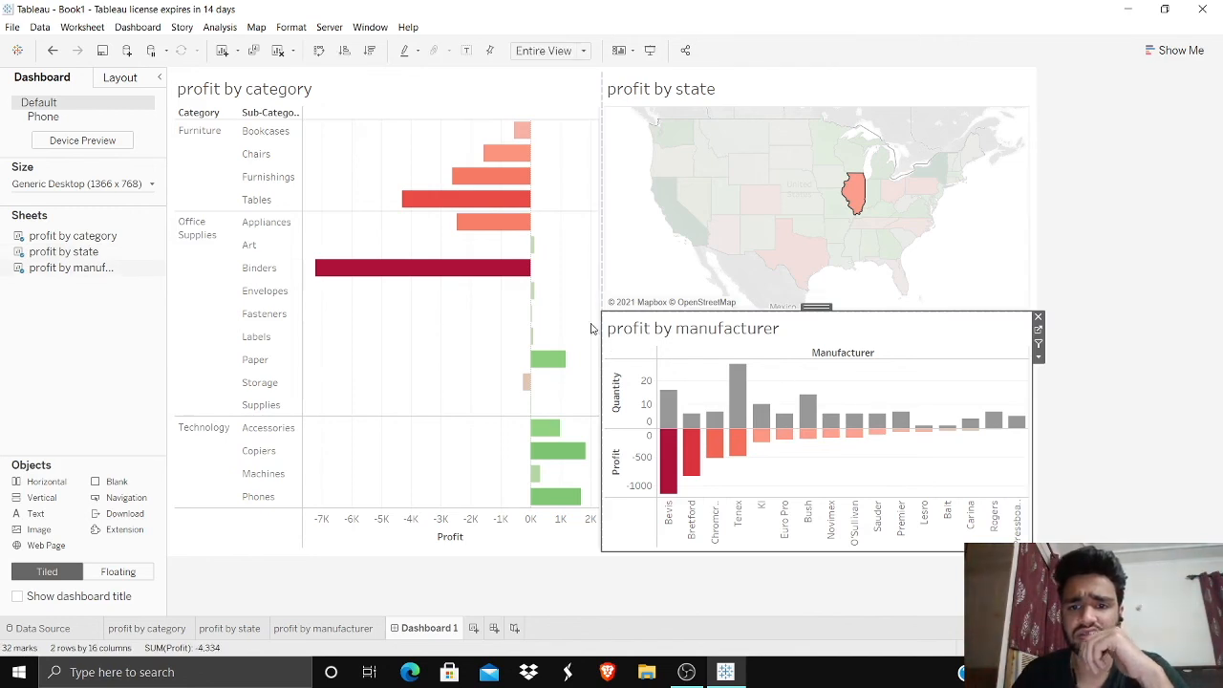
pyautogui.click(453, 325)
pyautogui.click(1038, 118)
pyautogui.click(1043, 74)
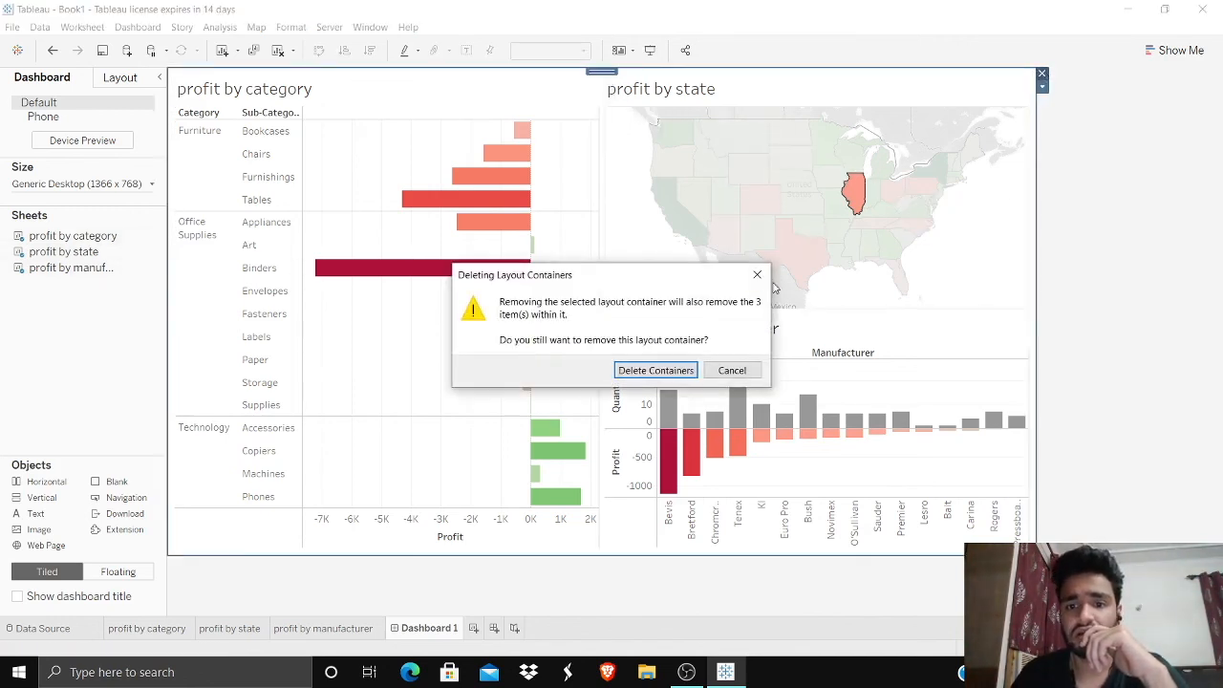
pyautogui.click(757, 274)
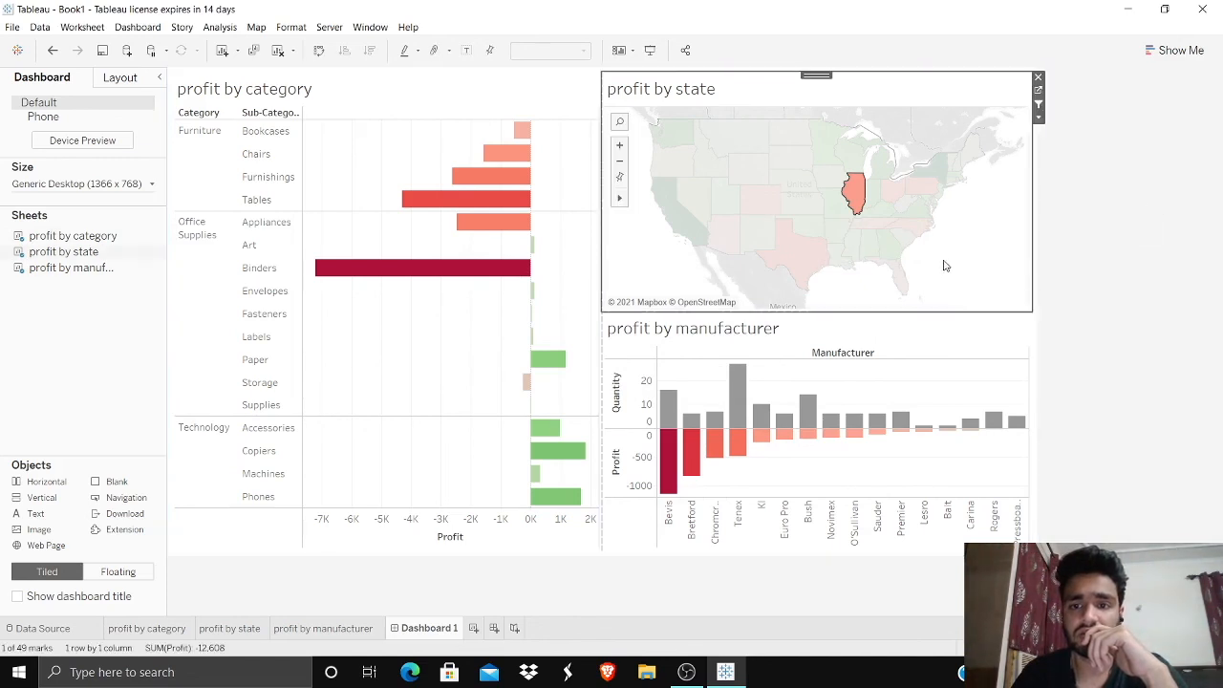
# Step: Stop using the profit by state map as a filter and clear its state selection
pyautogui.click(1039, 105)
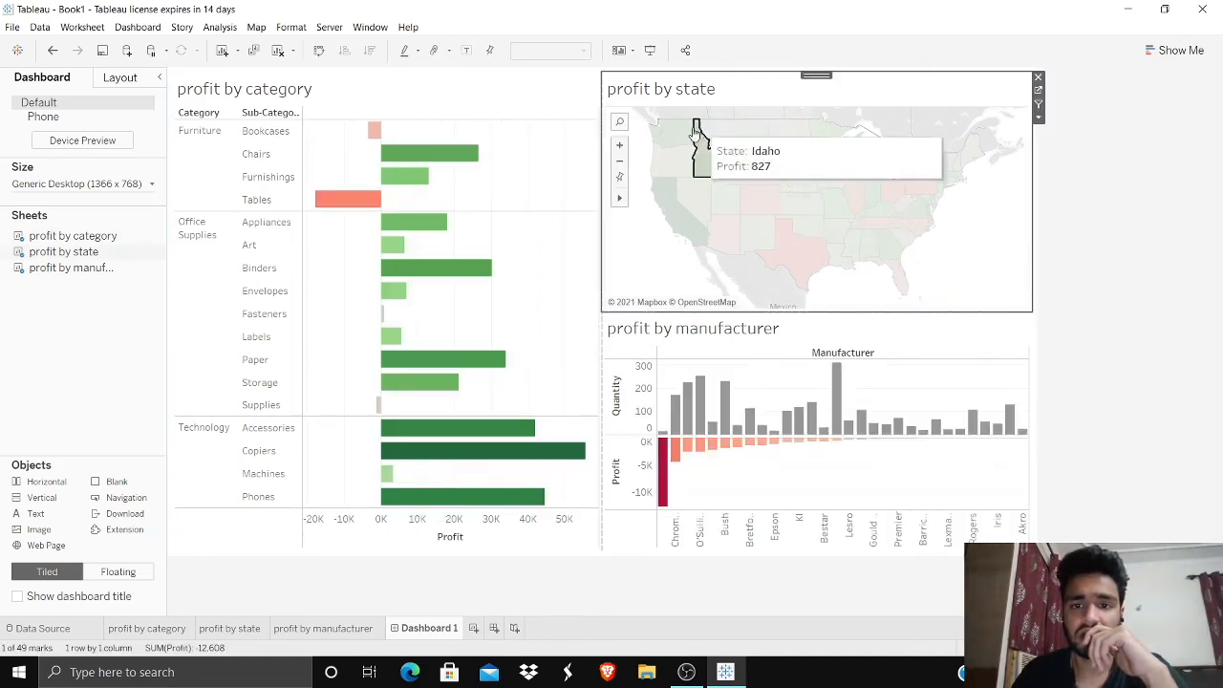
pyautogui.click(632, 225)
pyautogui.click(1152, 248)
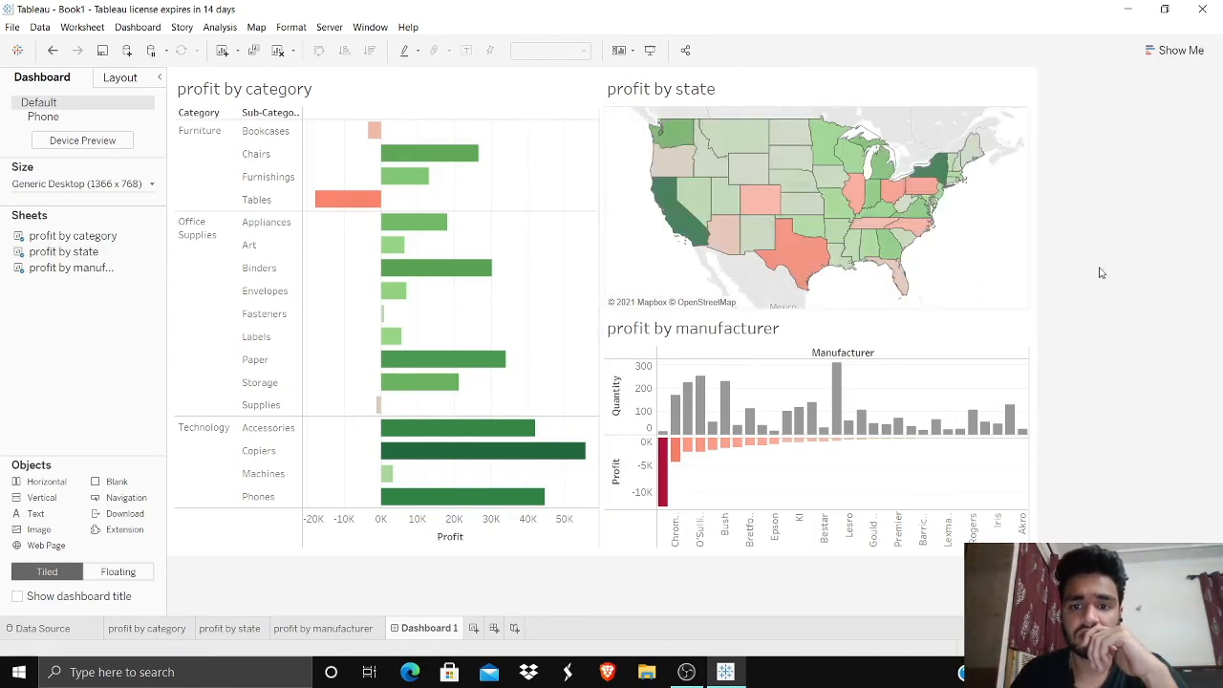